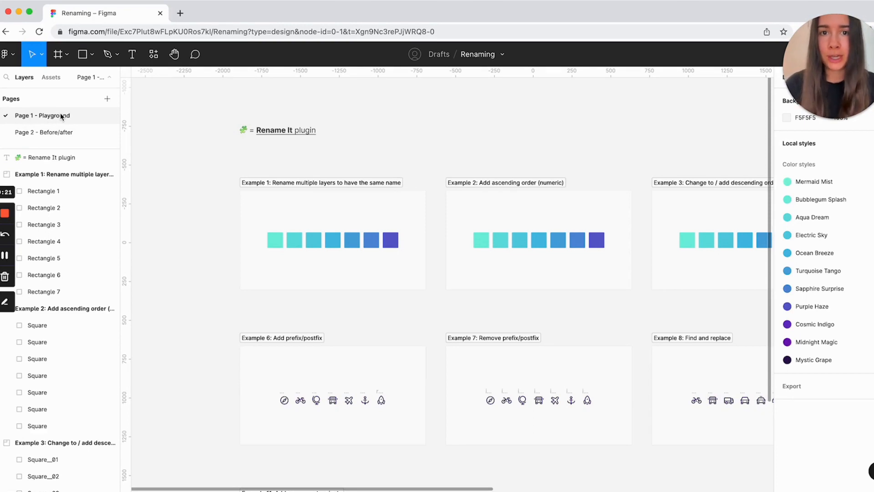
- View the Before/after page for reference and return to the Playground page
click(64, 137)
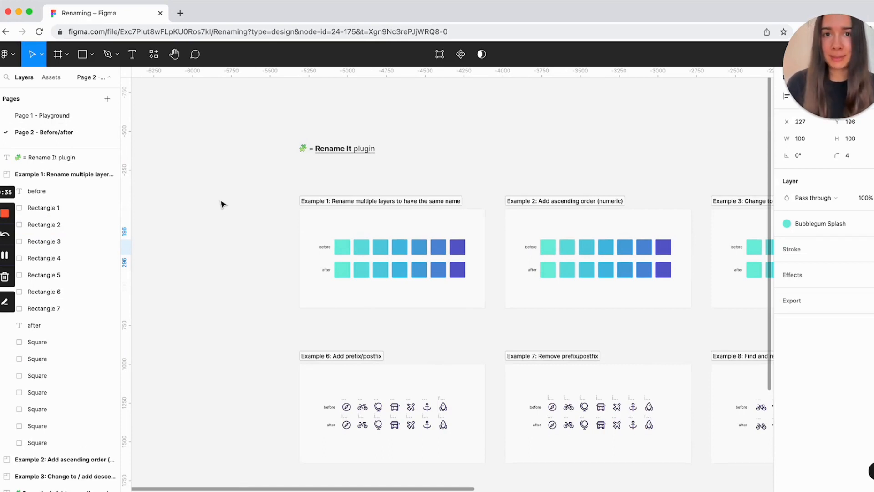
click(43, 115)
scroll(314, 195, up, 5)
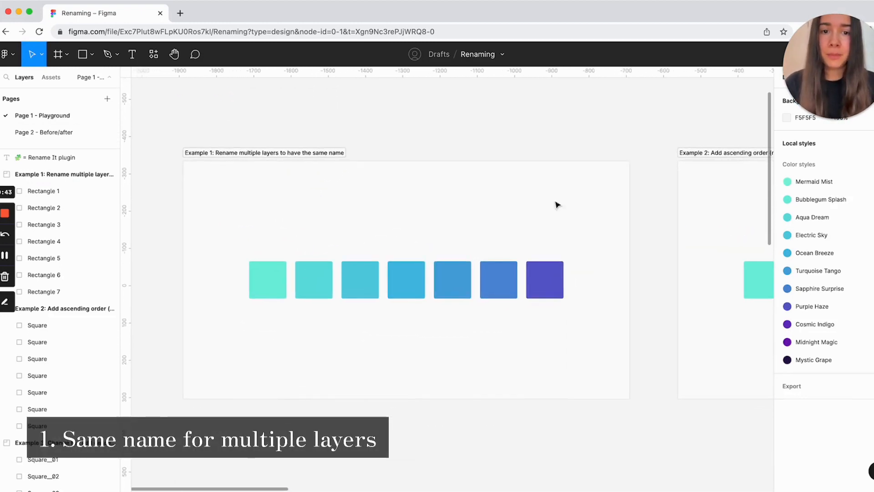
- Bulk-rename all seven rectangles in the Example 1 frame to "Square" and clear the selection
click(576, 227)
key(Escape)
drag(580, 319, 225, 248)
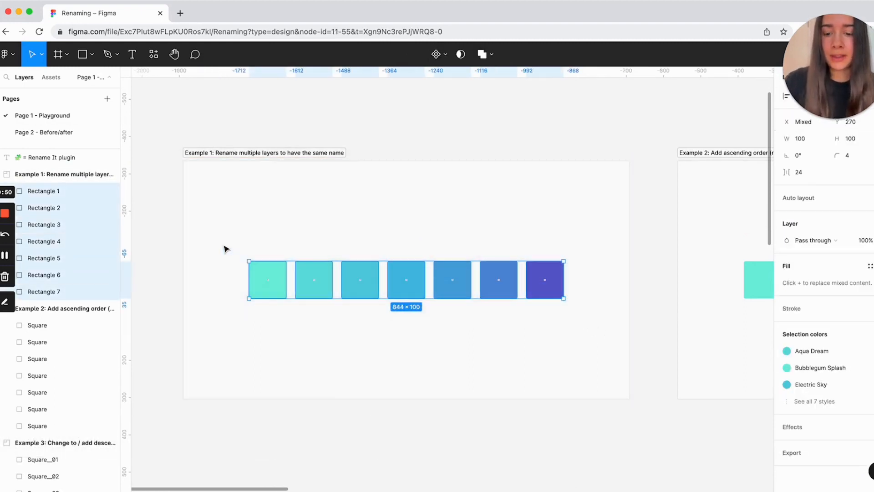
key(super+r)
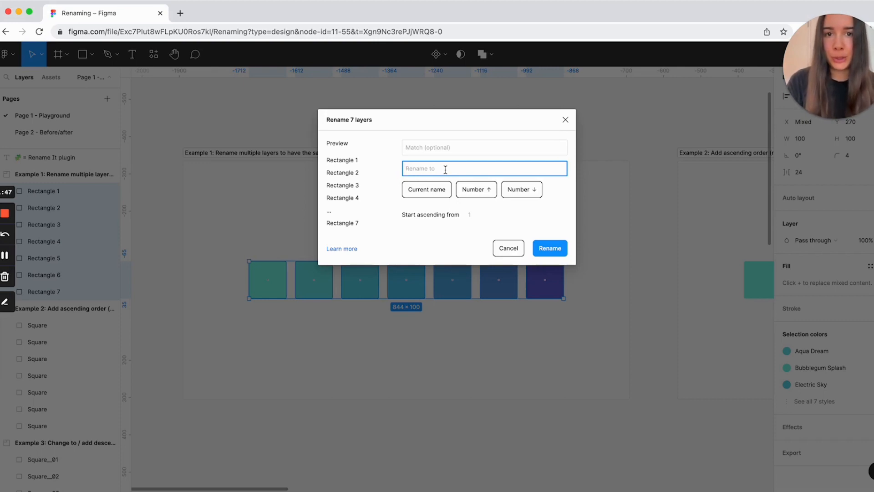
text(Square)
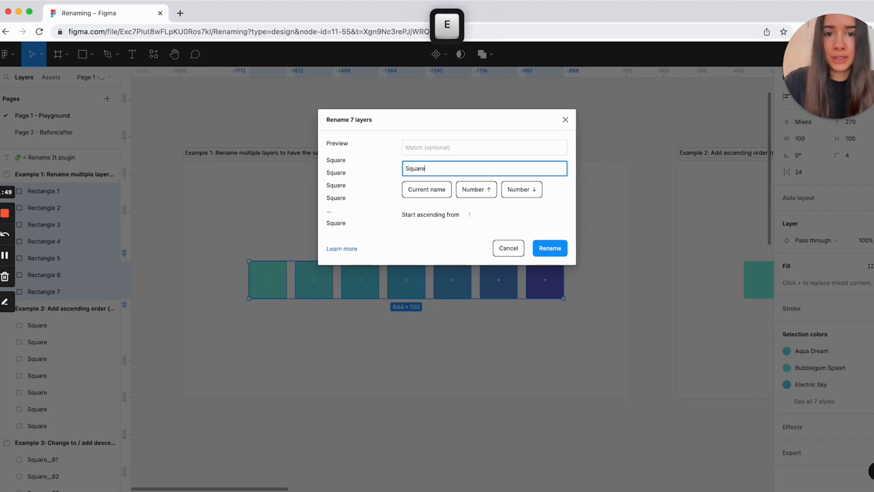
click(544, 248)
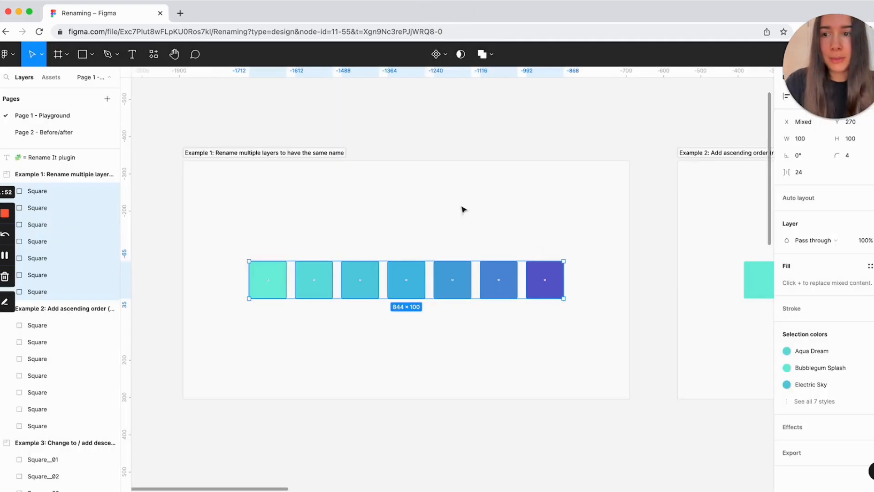
click(404, 206)
click(376, 276)
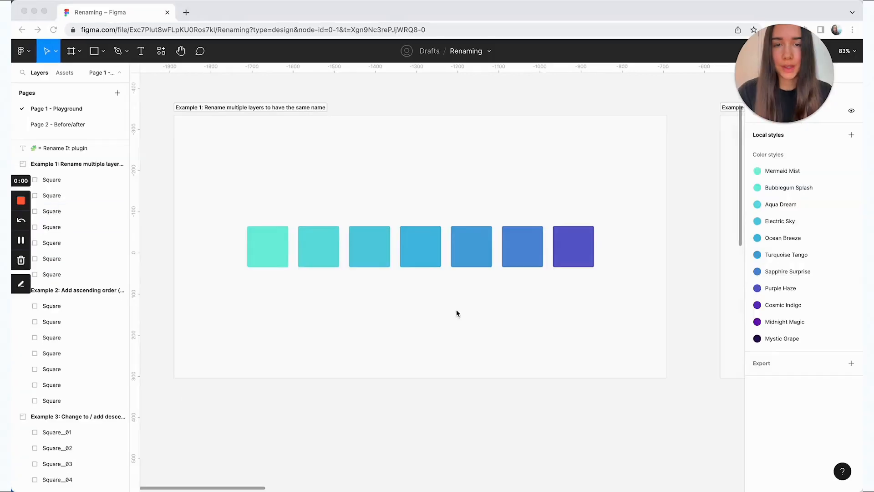
- Go to the Example 2 frame and check the layer name of each of its seven squares one by one
scroll(456, 309, right, 10)
scroll(456, 309, right, 2)
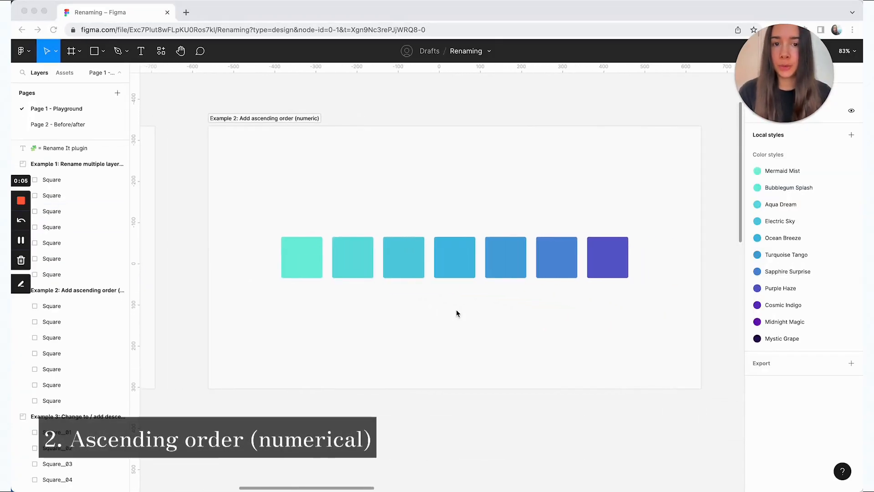
click(306, 256)
click(361, 255)
click(395, 256)
click(452, 266)
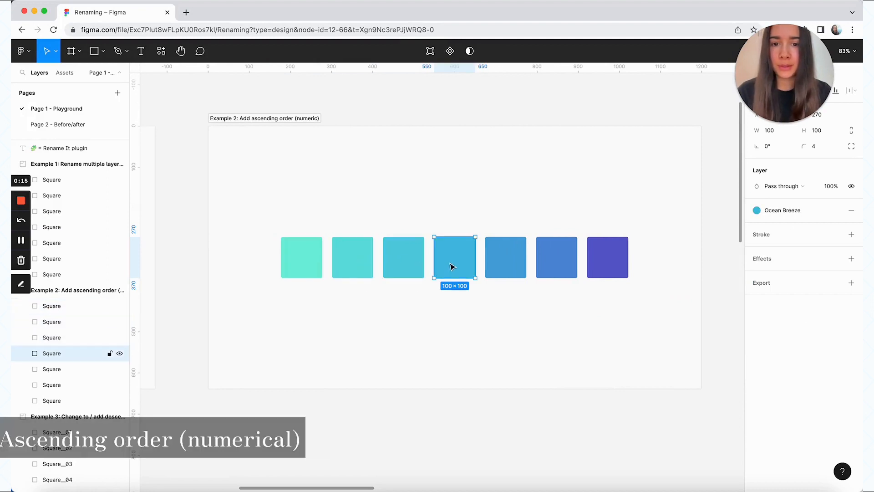
click(515, 260)
click(560, 259)
click(615, 264)
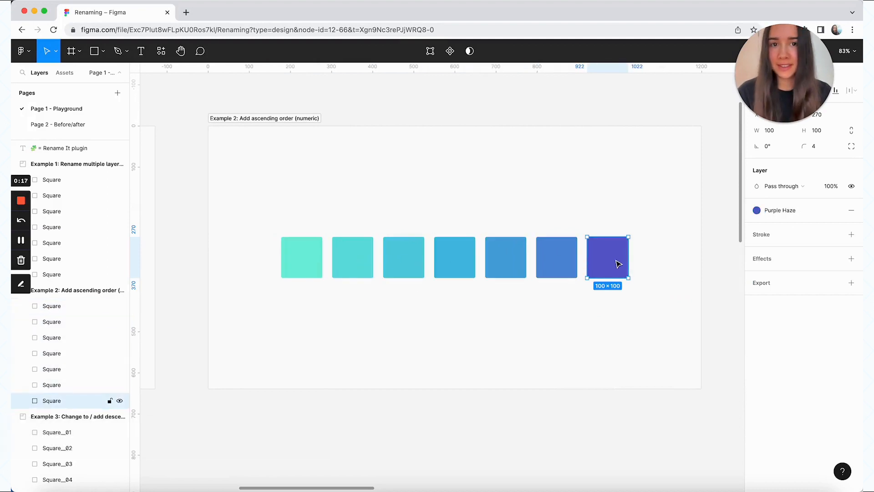
click(649, 285)
- Bulk-rename the seven Example 2 squares with the pattern "$& $nn", keeping the current name plus a two-digit ascending number, and check the first and last squares
drag(628, 298, 242, 218)
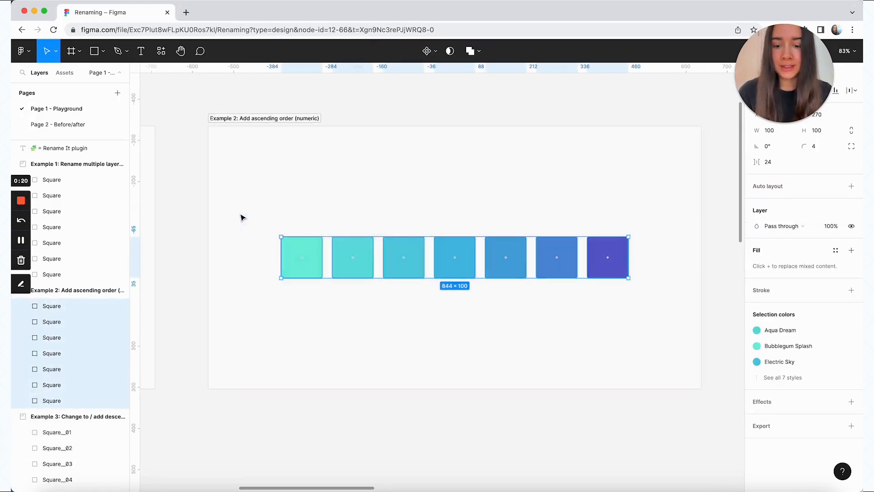
key(super+r)
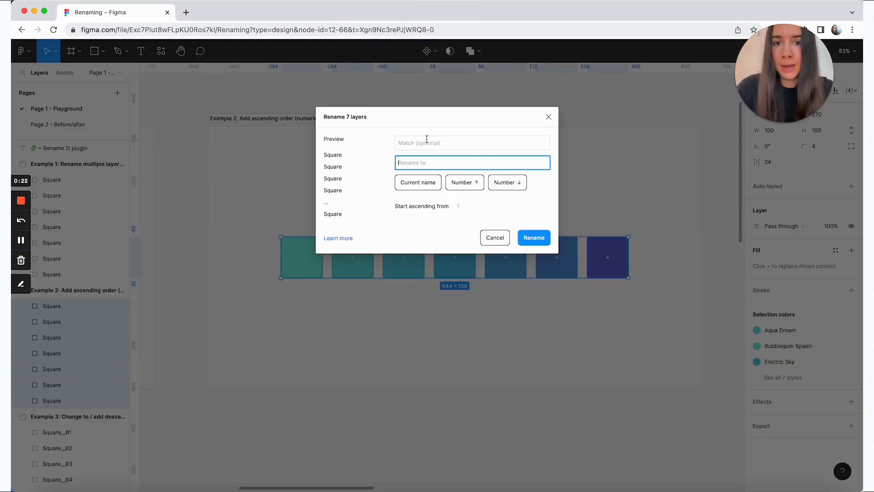
click(416, 185)
drag(409, 164, 395, 168)
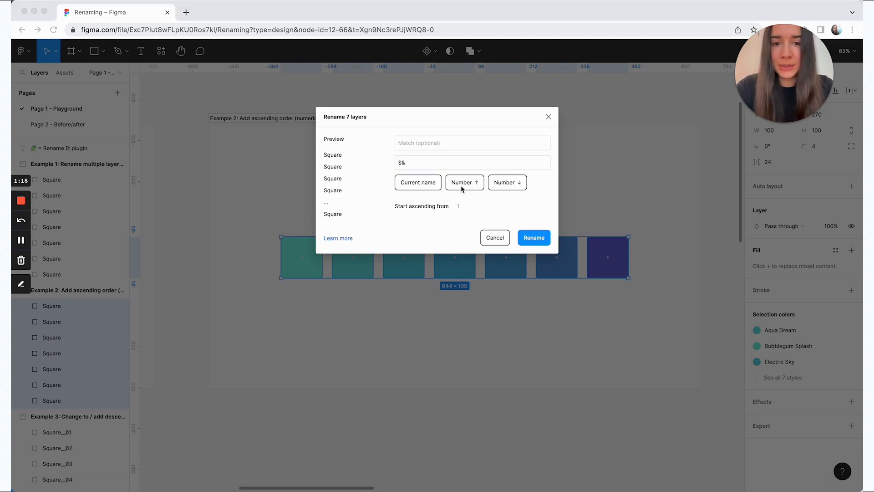
click(436, 165)
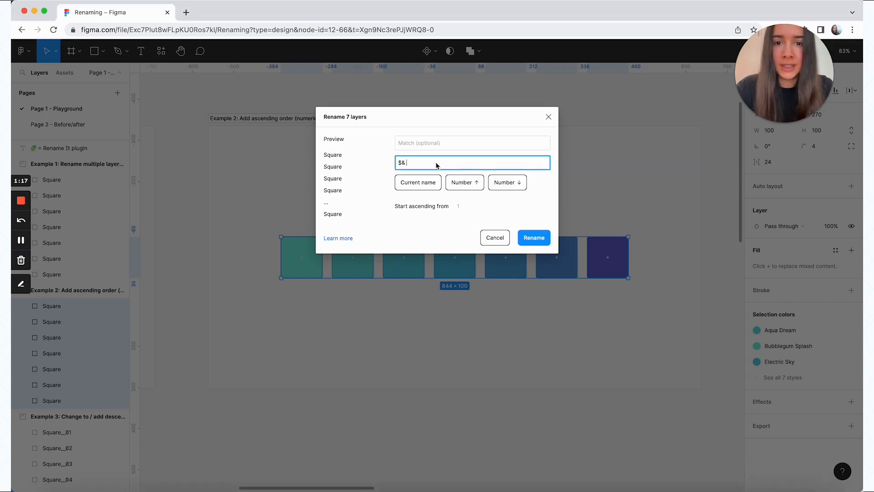
text($)
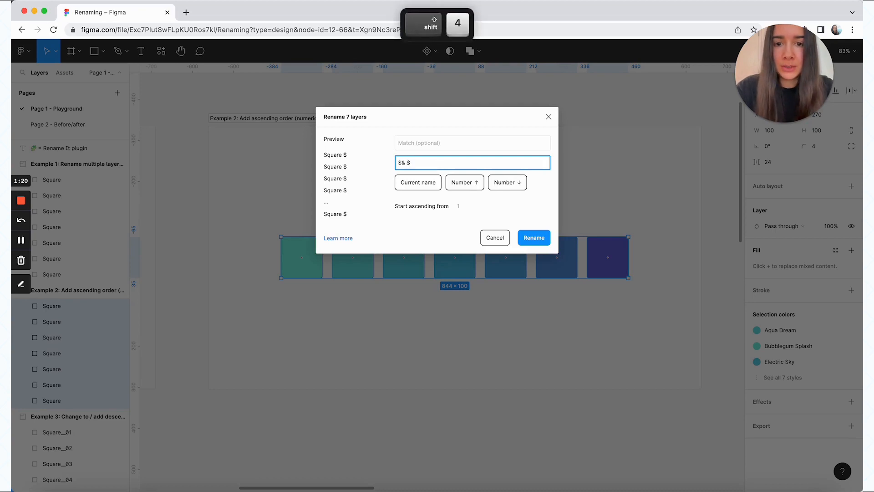
text(n)
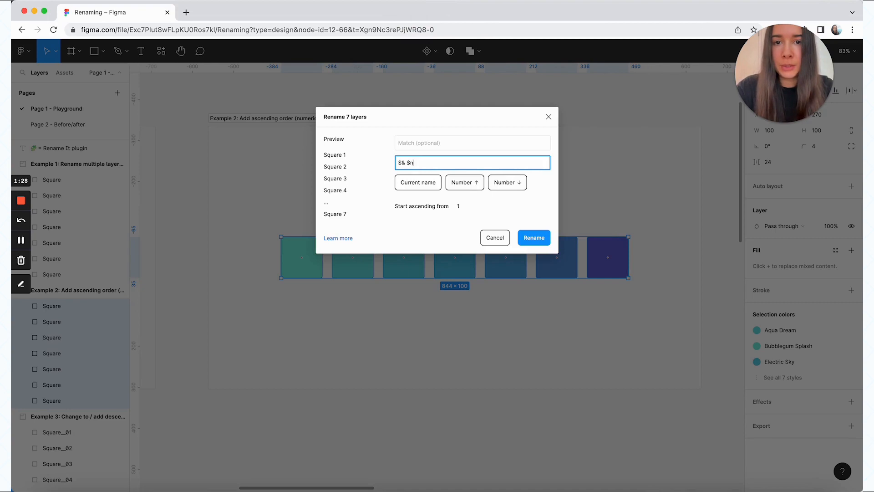
text(n)
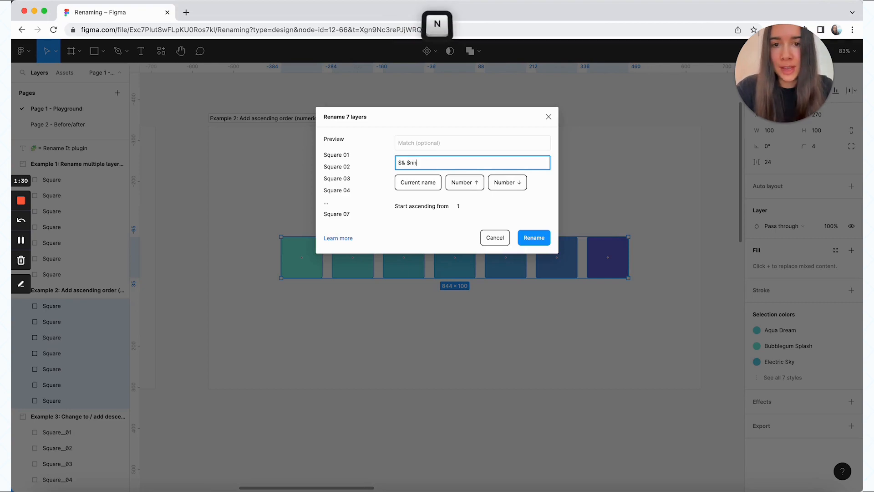
click(533, 237)
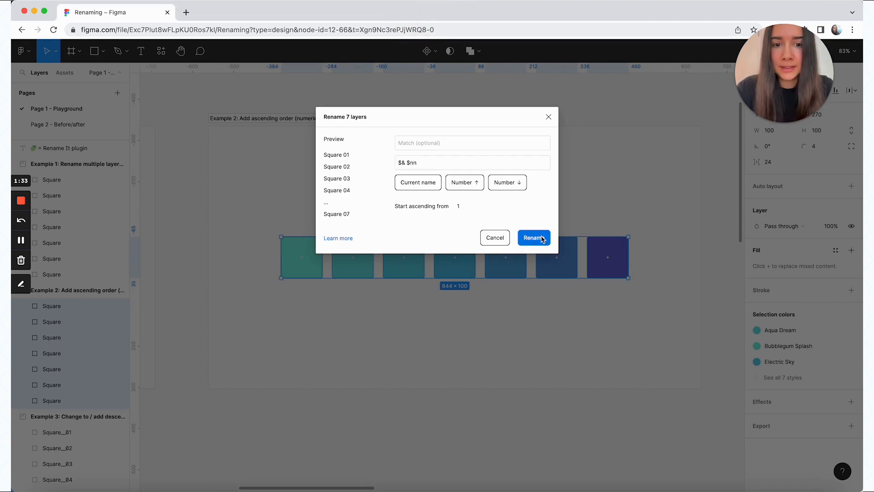
click(303, 252)
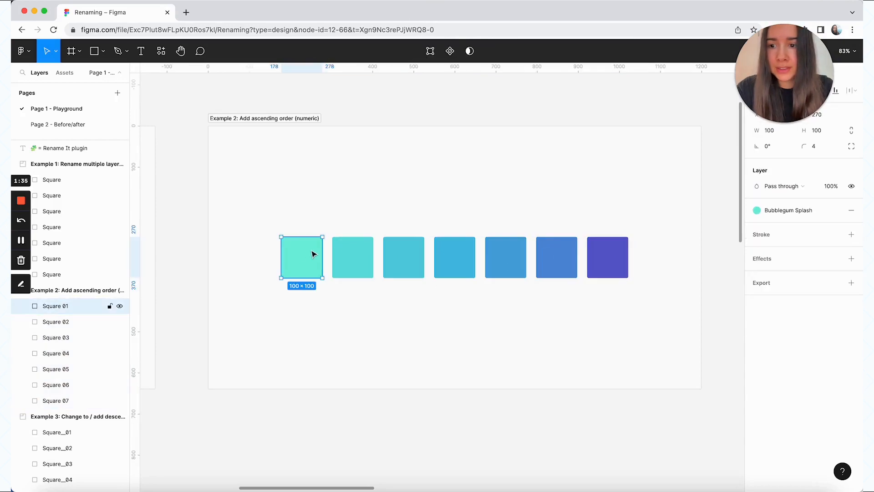
click(597, 253)
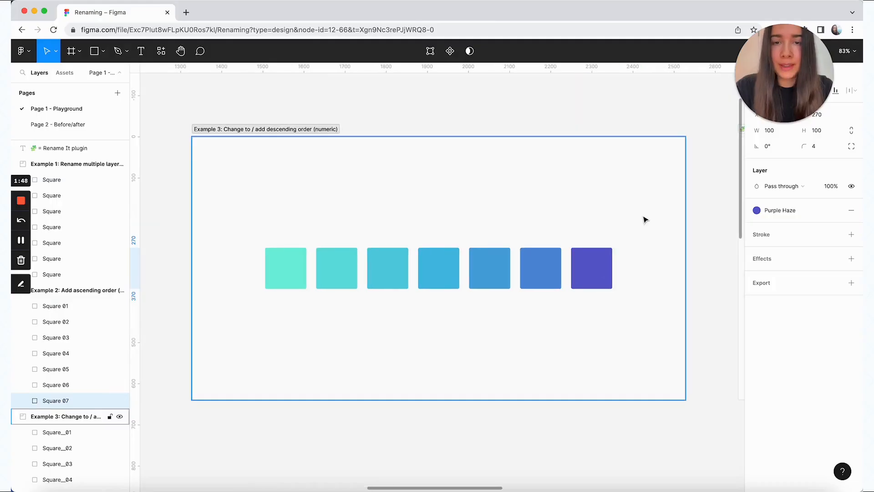
- Bulk-rename the seven Example 3 squares with the pattern "Square__$NN" for two-digit descending numbering, and check the first and last squares
click(644, 219)
click(590, 275)
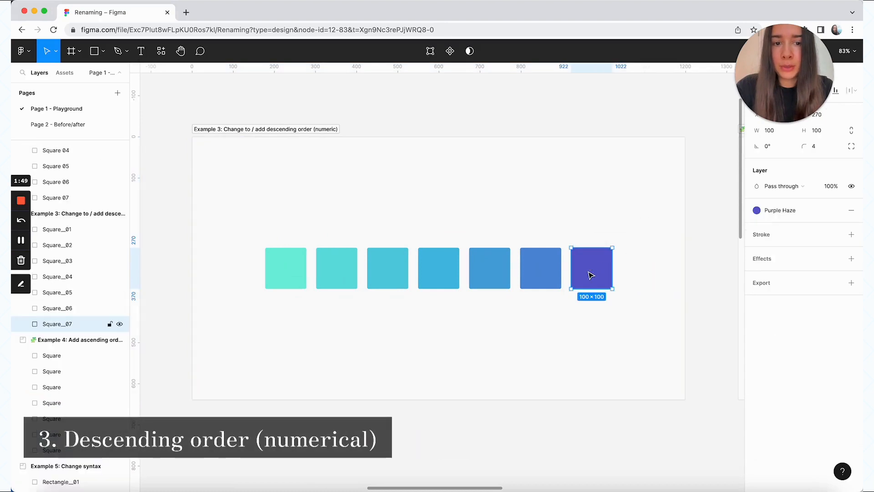
click(660, 224)
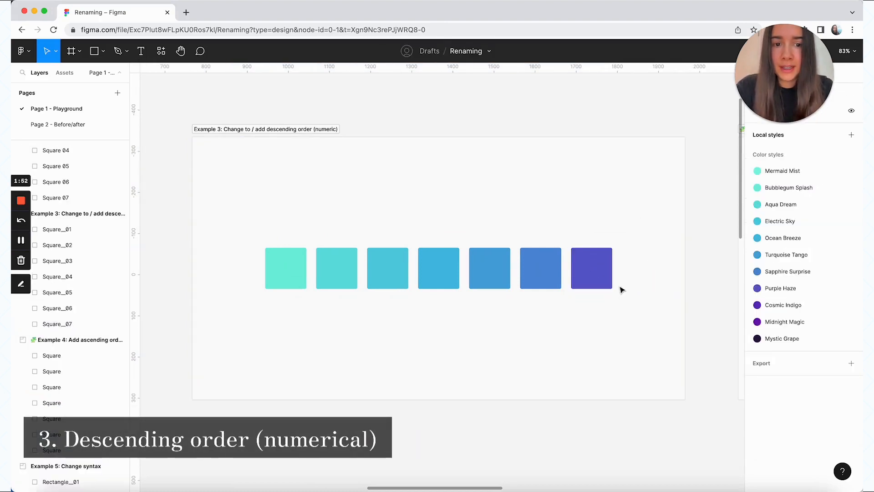
drag(621, 296, 245, 242)
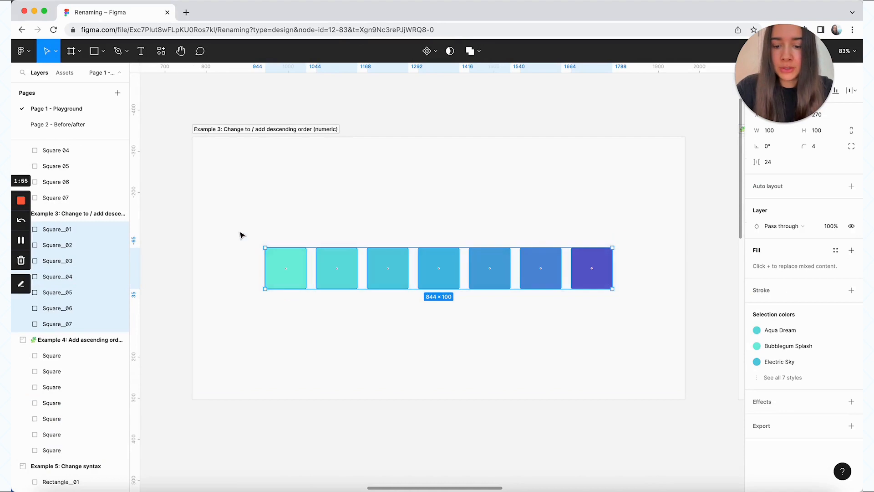
key(super+r)
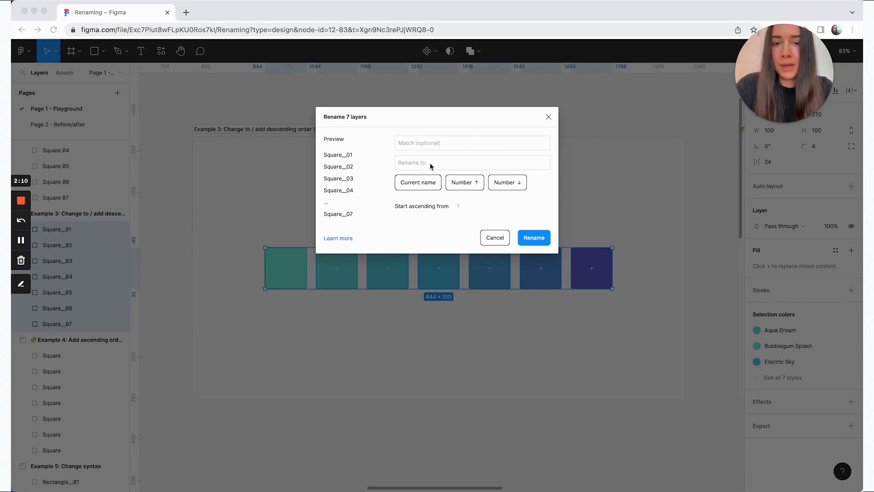
click(429, 164)
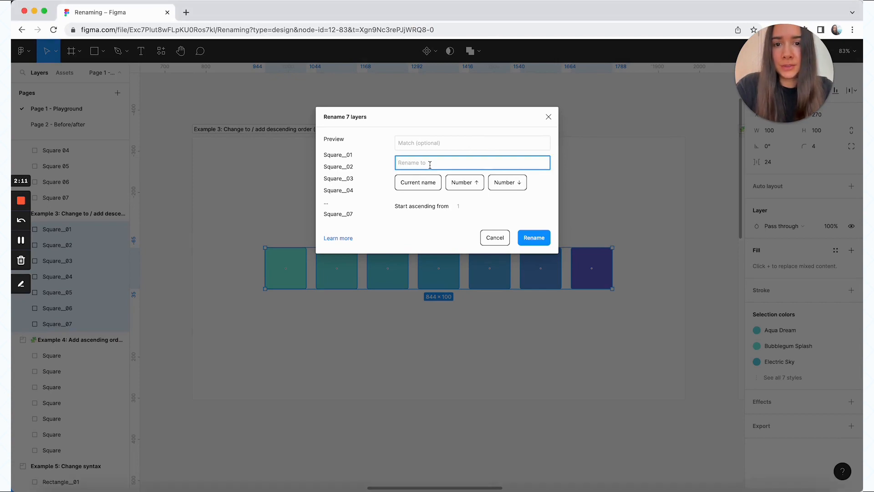
text(Square)
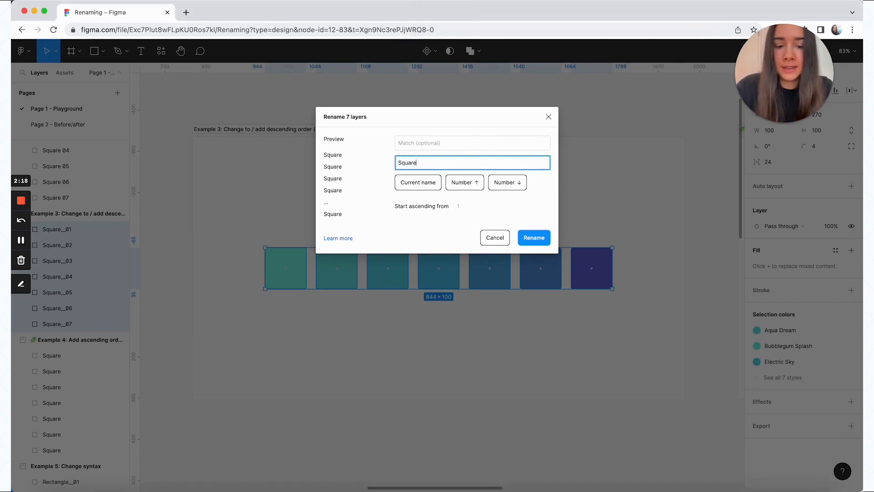
text(__)
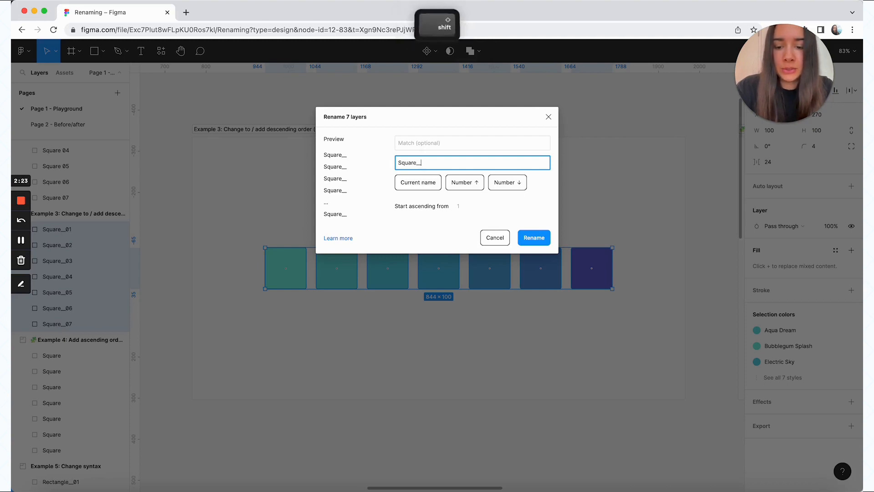
text($NN)
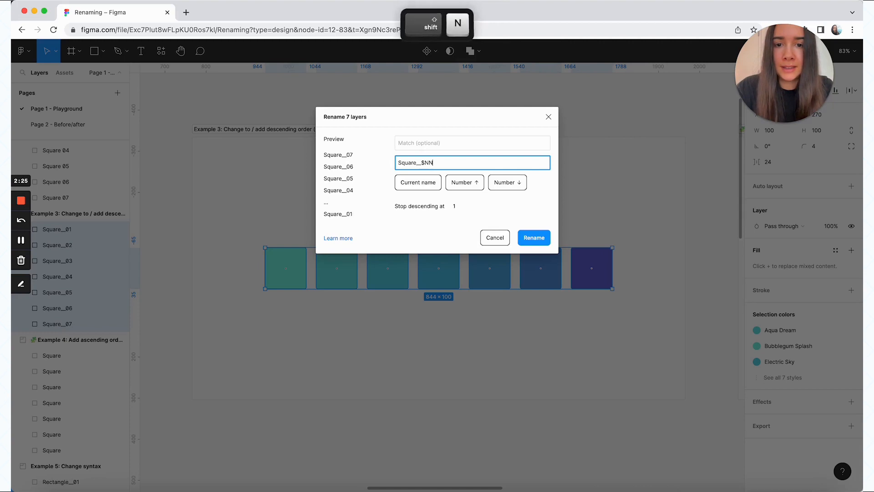
drag(424, 163, 438, 163)
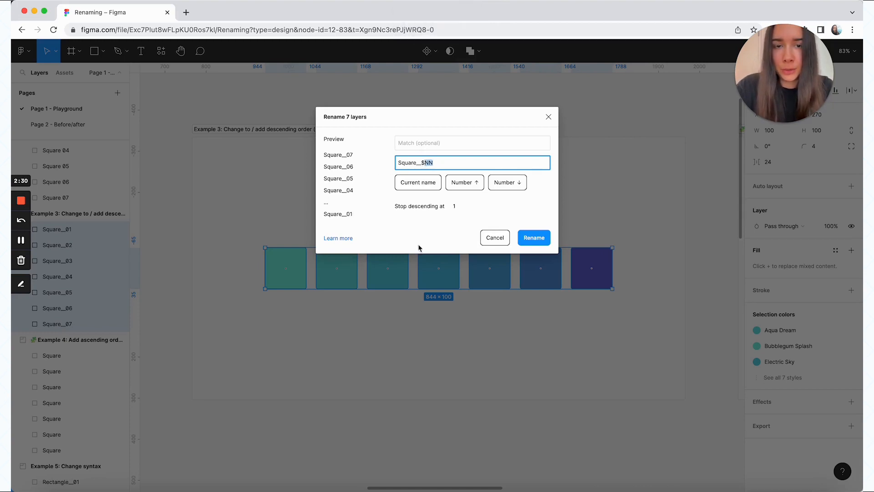
click(536, 240)
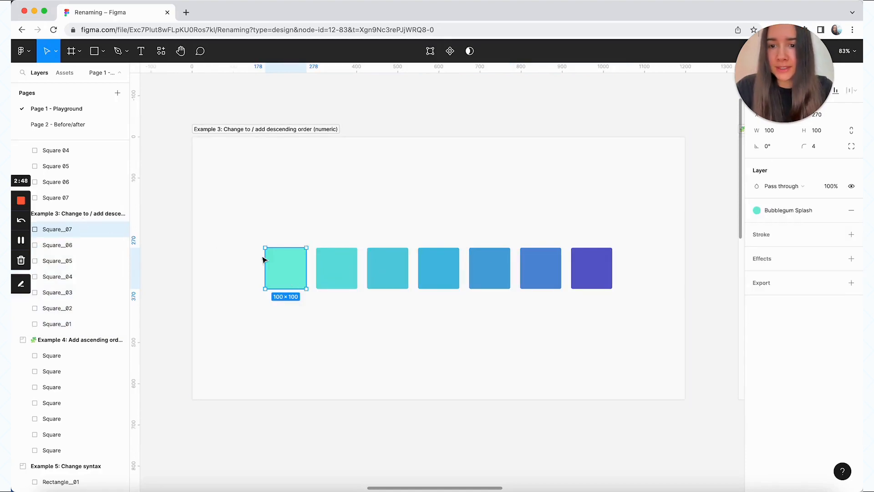
click(592, 255)
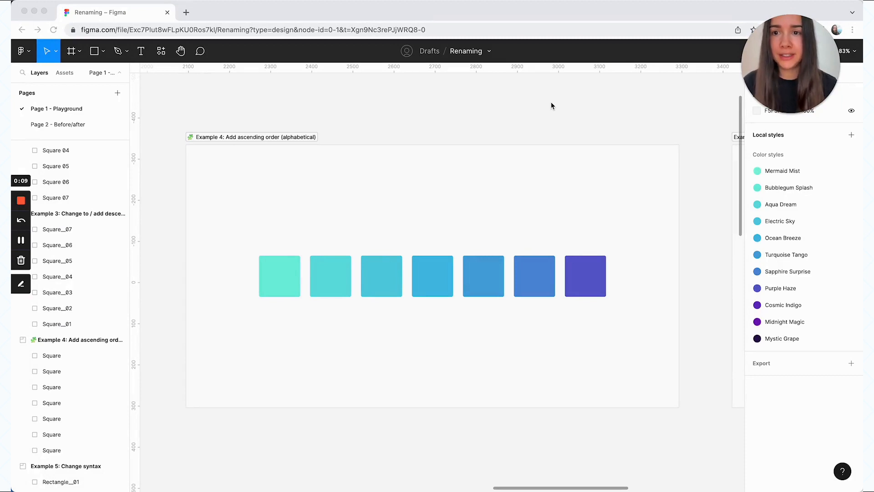
- Select the seven squares in the Example 4 frame and run the Rename It plugin's Rename Selected Layers command on them
click(191, 139)
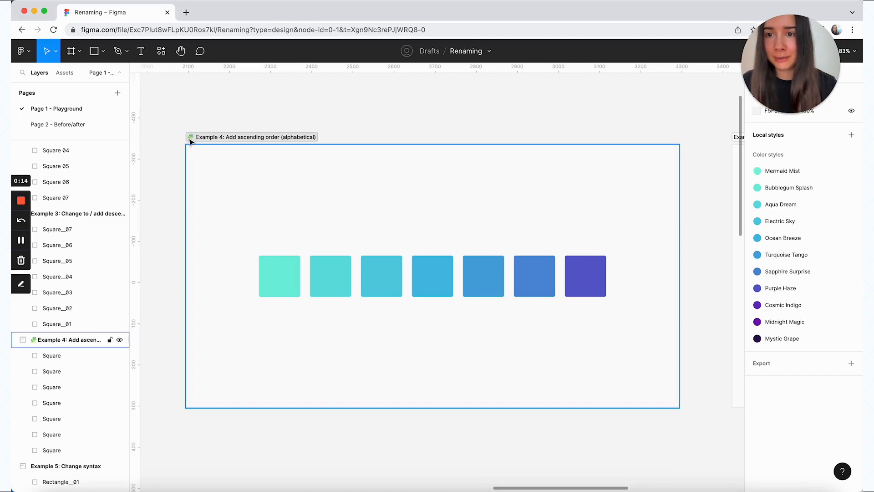
click(397, 214)
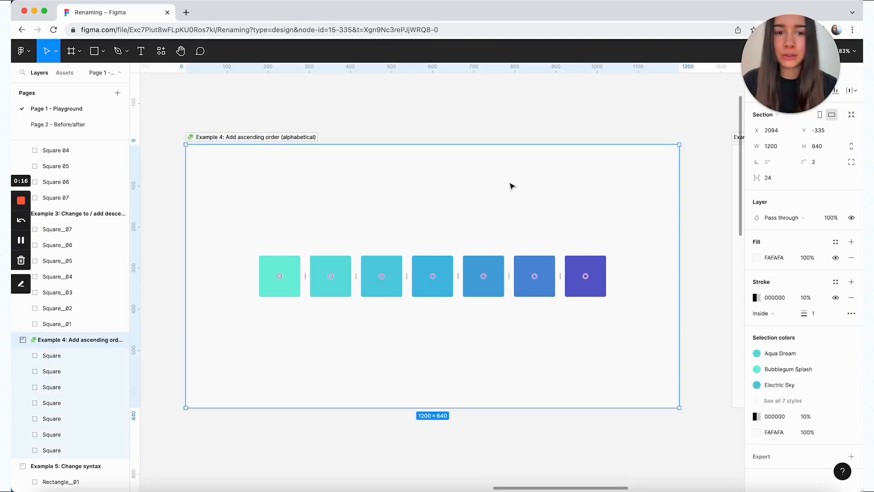
key(Escape)
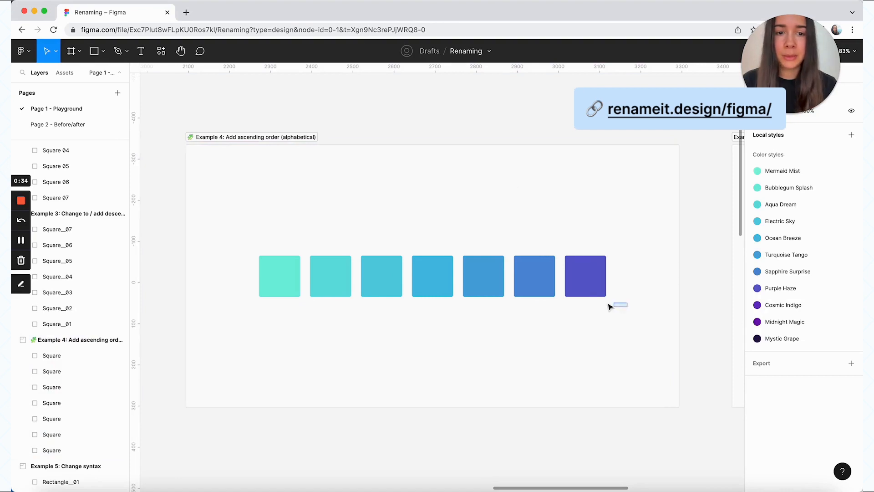
drag(628, 307, 222, 223)
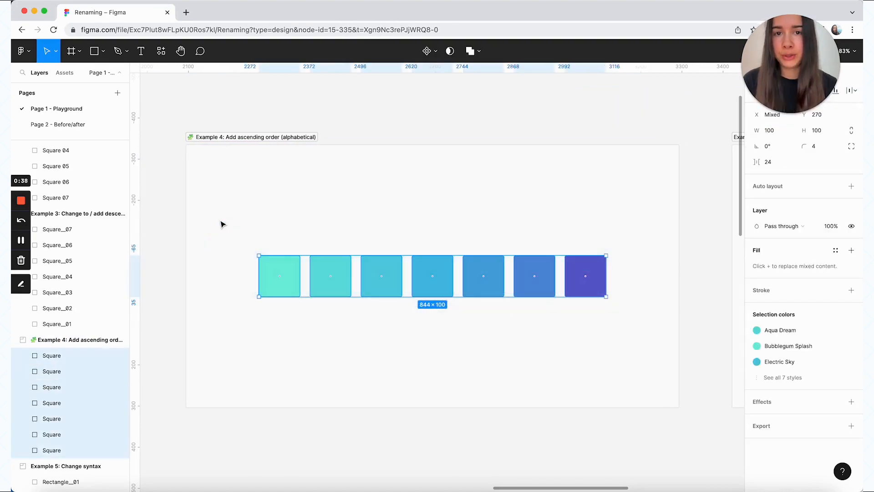
click(162, 51)
click(211, 74)
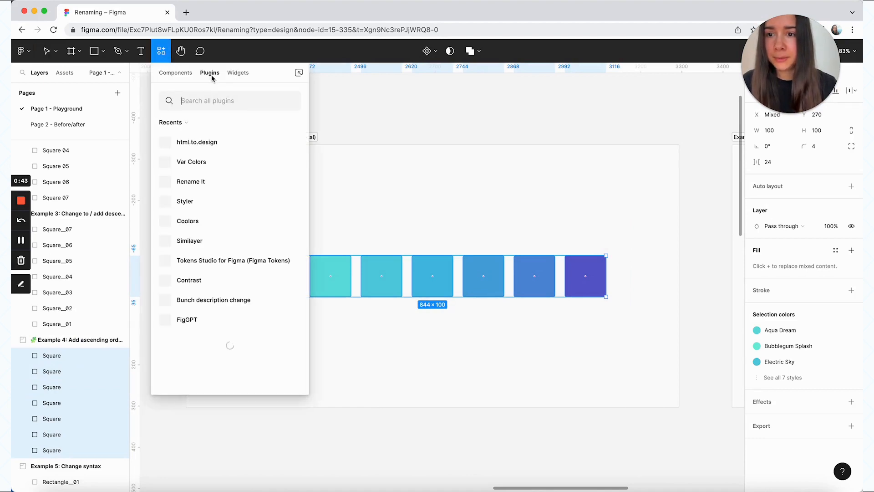
text(rename it)
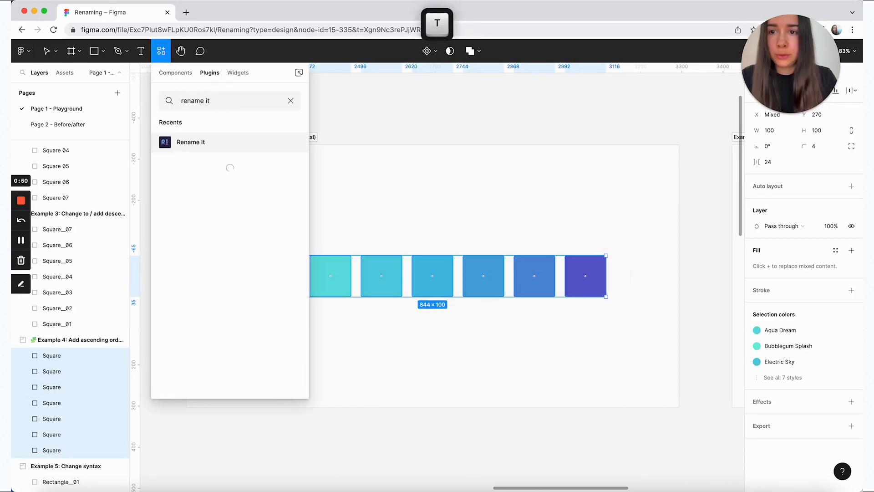
mouse_move(176, 142)
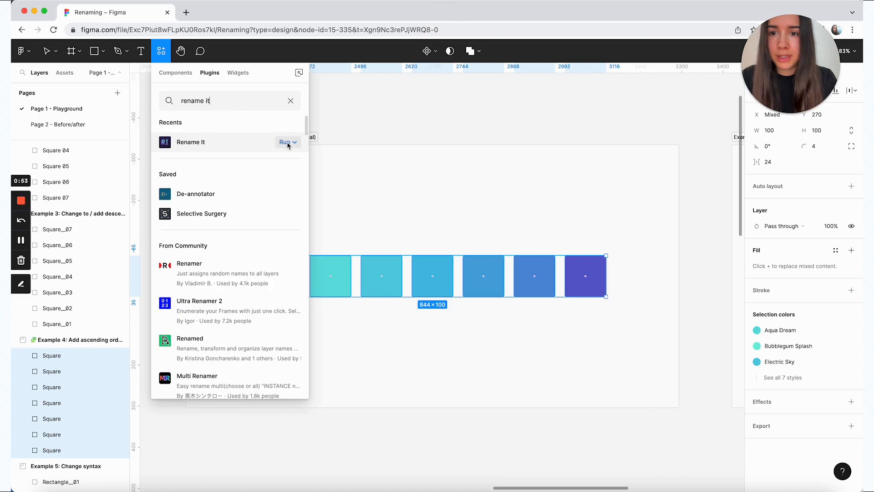
click(294, 143)
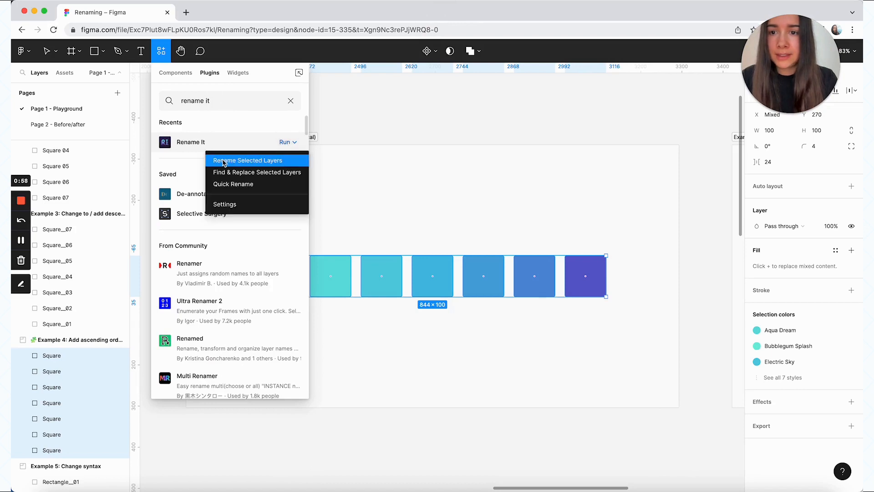
click(276, 165)
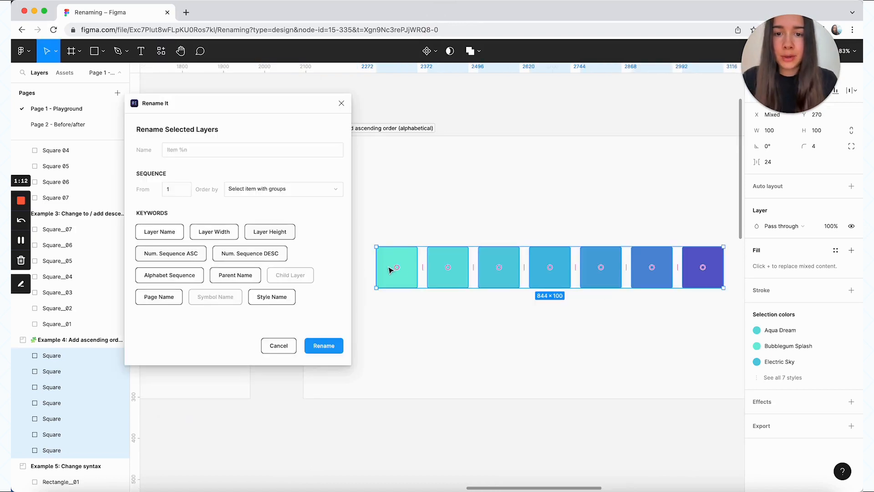
- Enter the name pattern "%* %a", combining the current layer name with a lowercase alphabet sequence, and check the preview
click(186, 151)
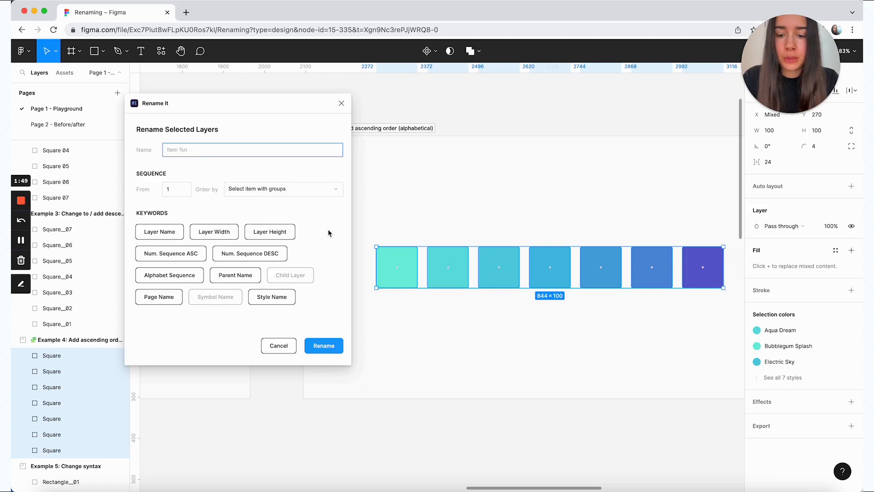
text(%*)
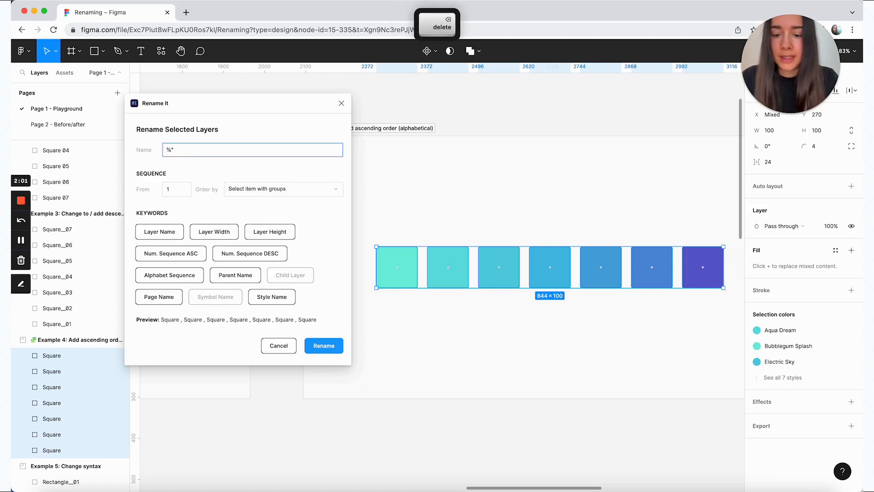
text(%)
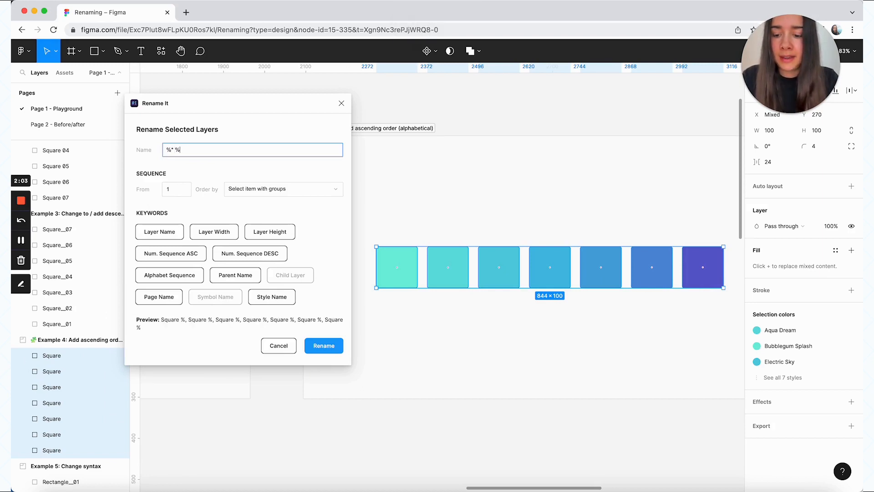
text(a)
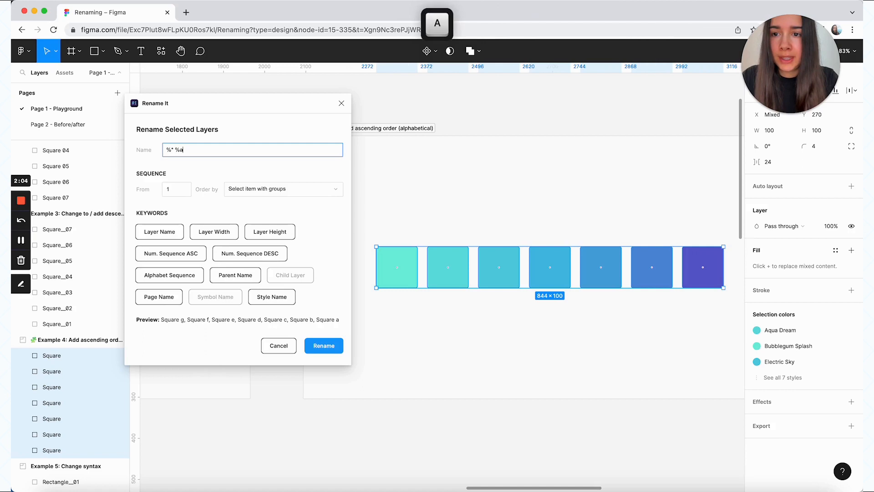
click(185, 321)
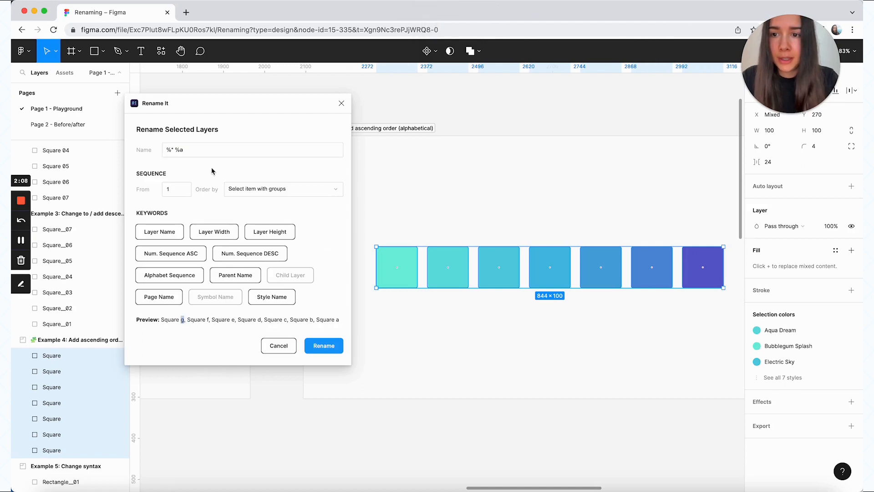
- Change the name pattern to "%* %A" for uppercase letters and rename the seven Example 4 squares
click(208, 151)
key(BackSpace)
text(A)
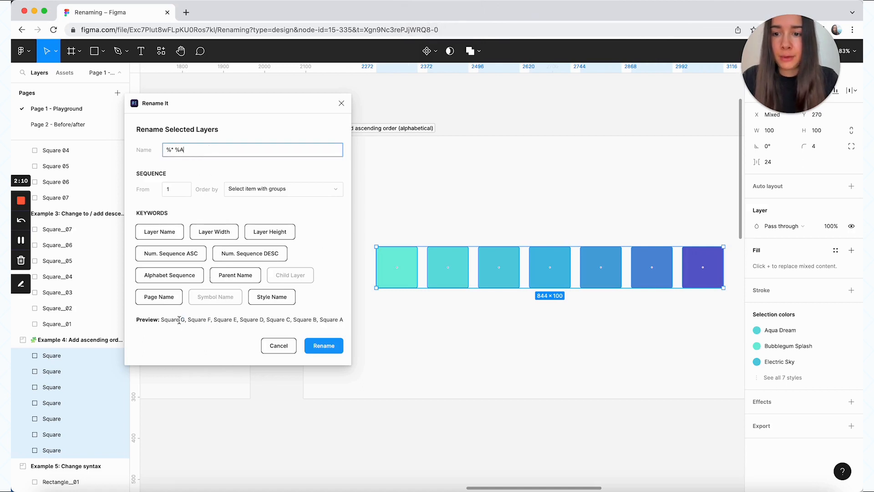
drag(180, 320, 196, 320)
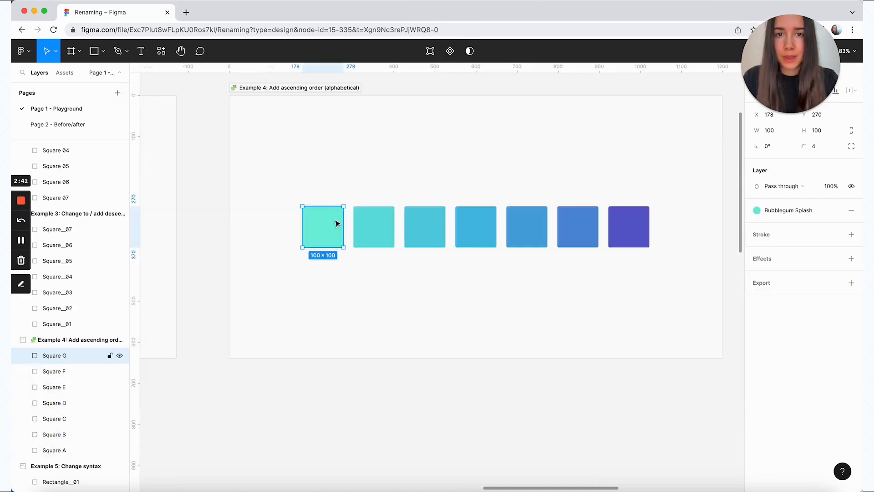
- Check the new layer names of the third, first and last squares in the Example 4 frame
click(434, 226)
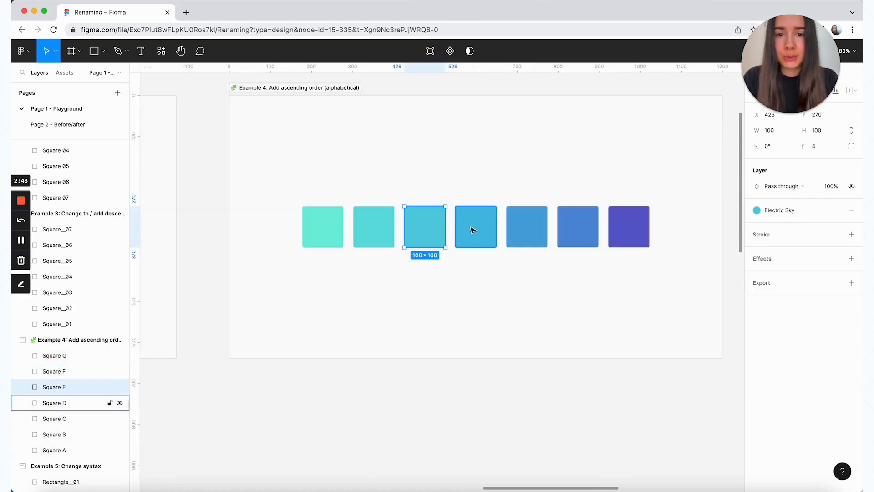
click(50, 356)
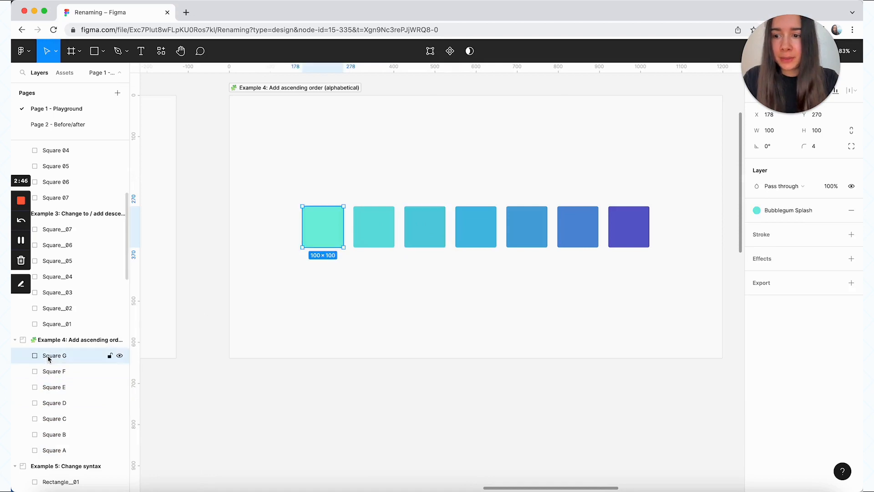
click(644, 232)
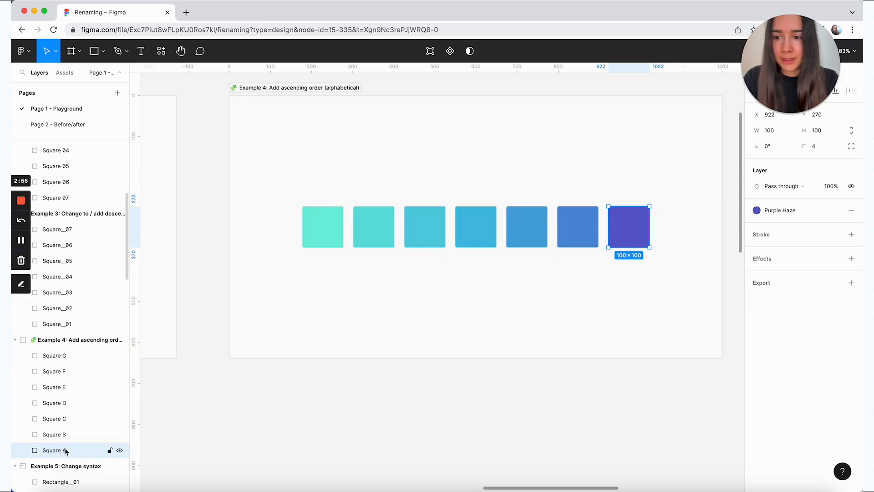
- Move the Square A layer above Square G in the Example 4 layer list, and move it back below Square B
drag(65, 451, 68, 355)
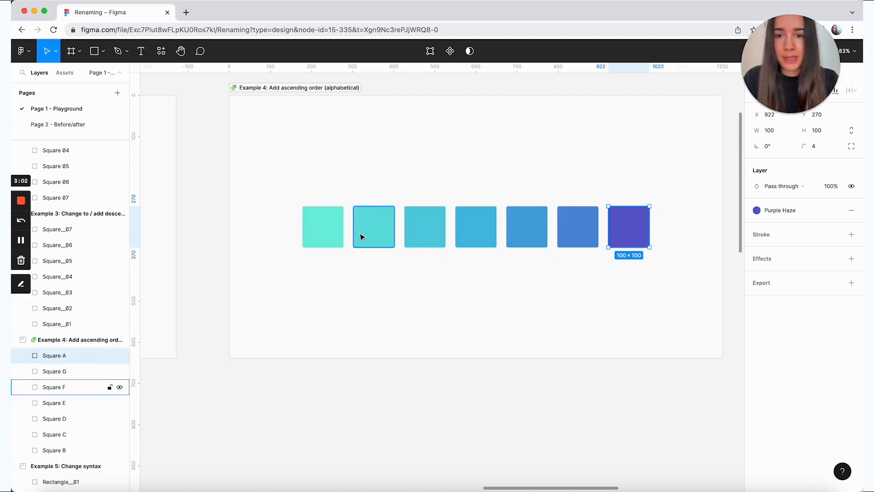
drag(68, 356, 78, 460)
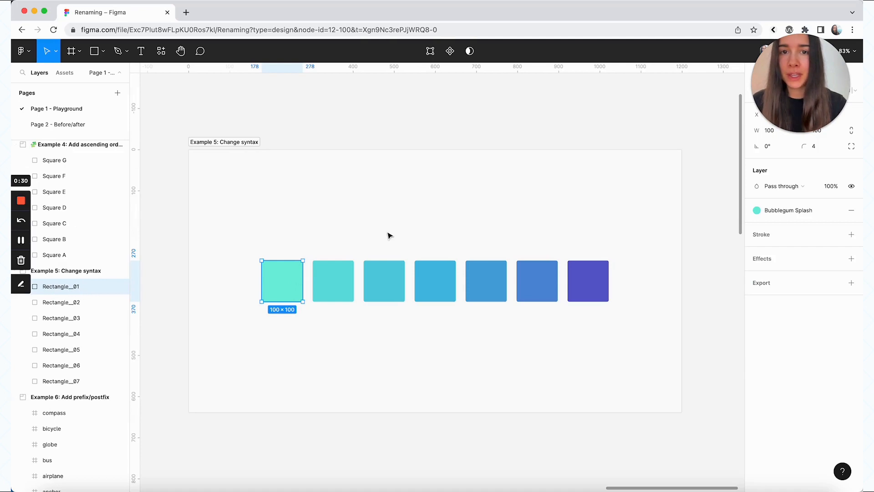
- Open bulk rename for the seven Example 5 rectangles and enter the match pattern "([a-zA-Z]+)" to capture the word part
click(428, 259)
drag(633, 321, 254, 237)
key(super+r)
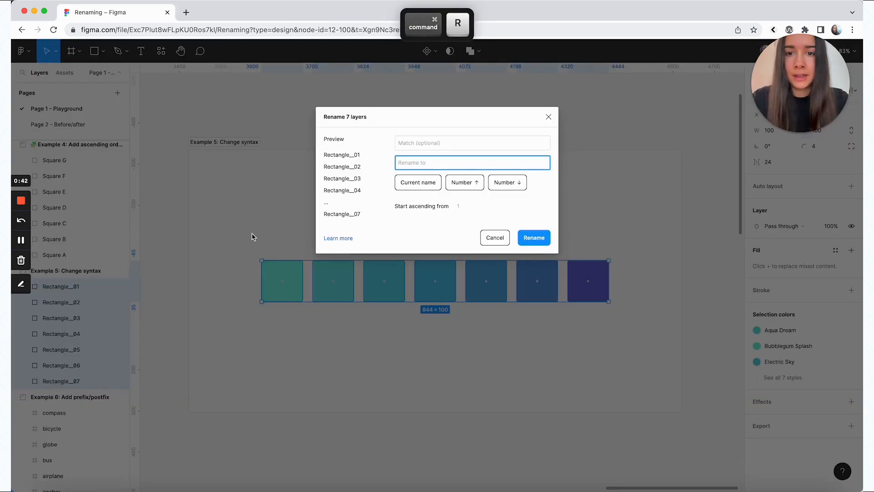
click(427, 146)
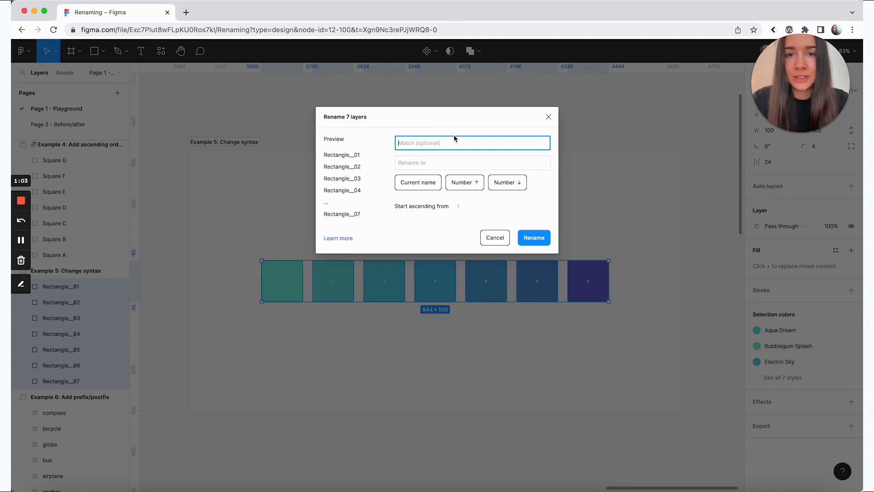
text(()
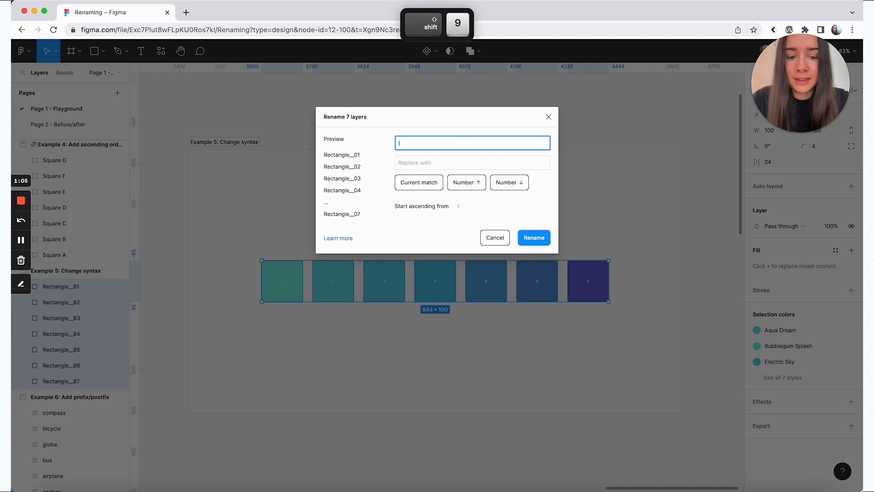
text([a-)
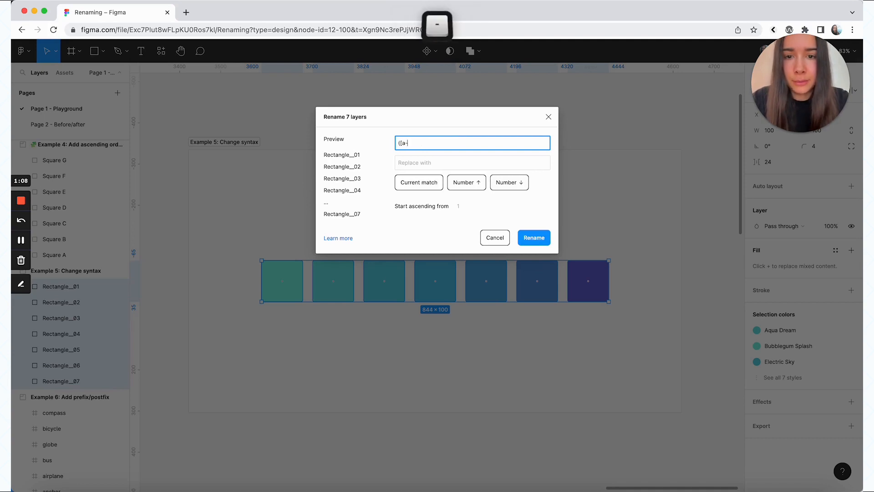
text(z)
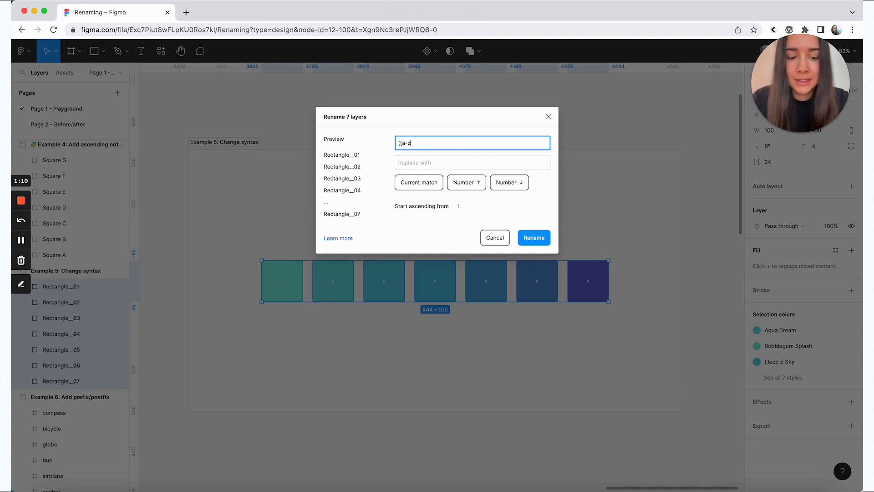
text(A-Z)
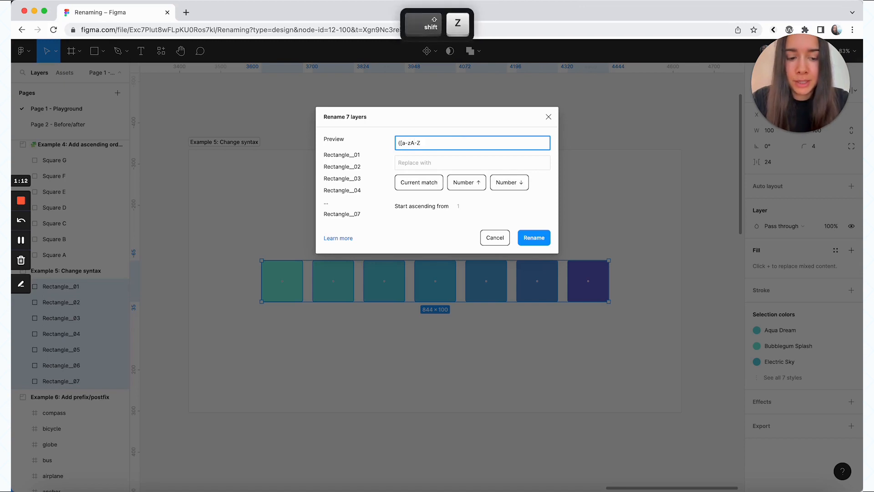
text(])
text(+))
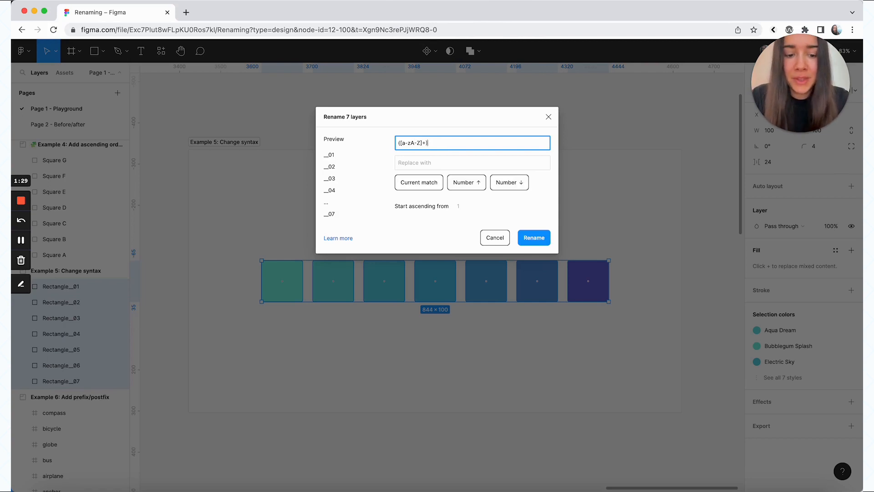
- Extend the match pattern with "__(\d+)" to cover the double underscore and capture the digits
text(__)
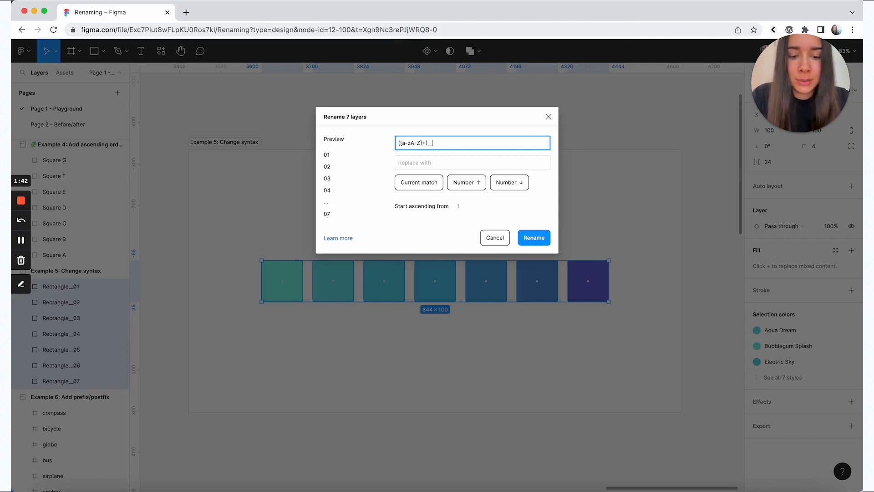
text((\d)
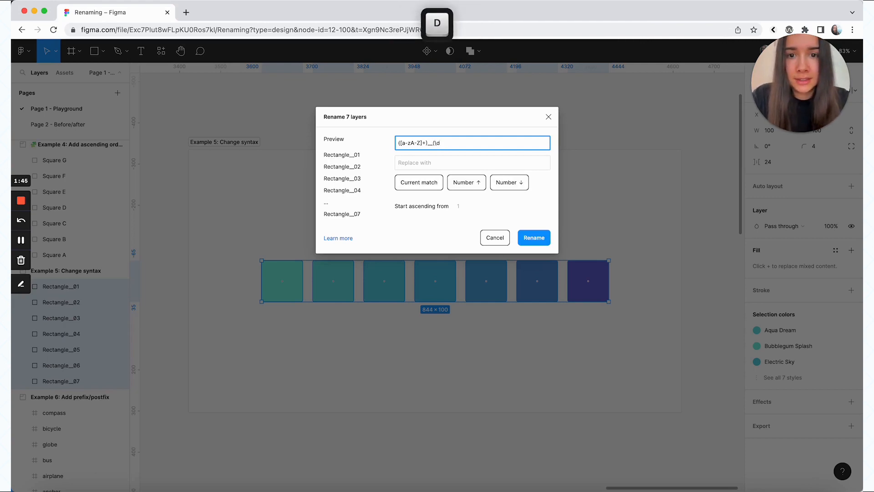
text(+)
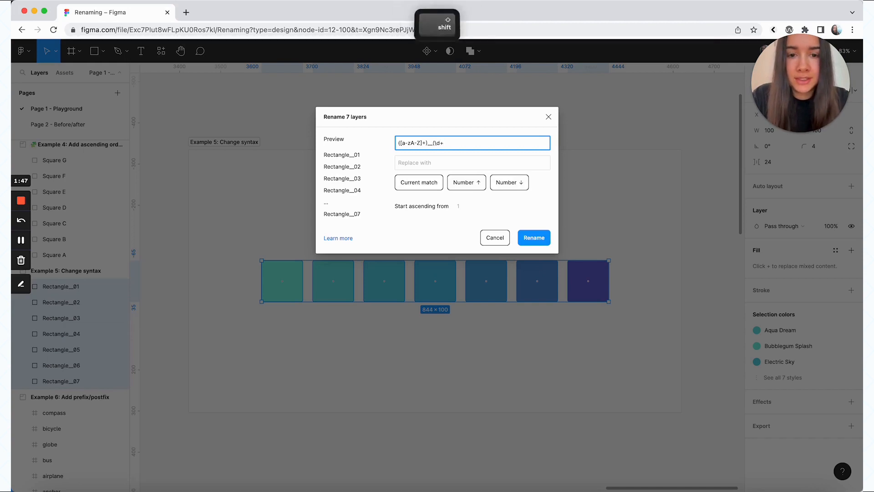
text())
- Enter "$2" as the replacement text for the Example 5 rectangles and highlight the matching digits group "(\d+)" in the match pattern
click(454, 162)
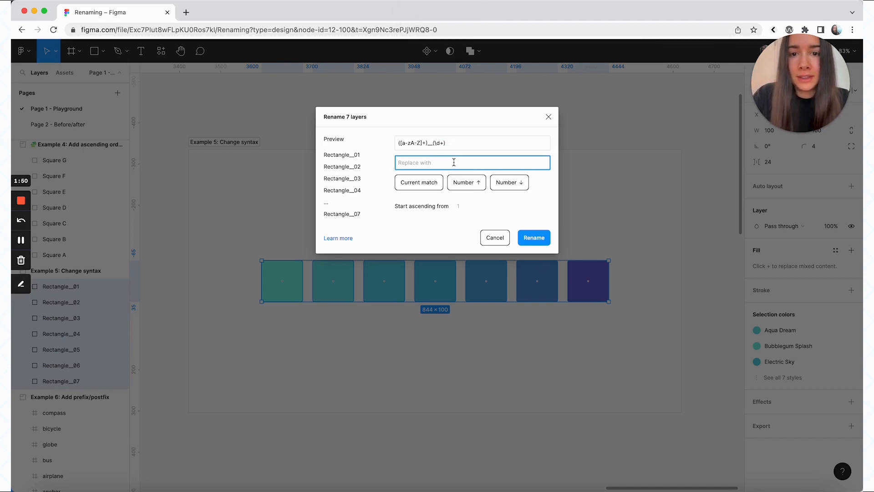
text($2)
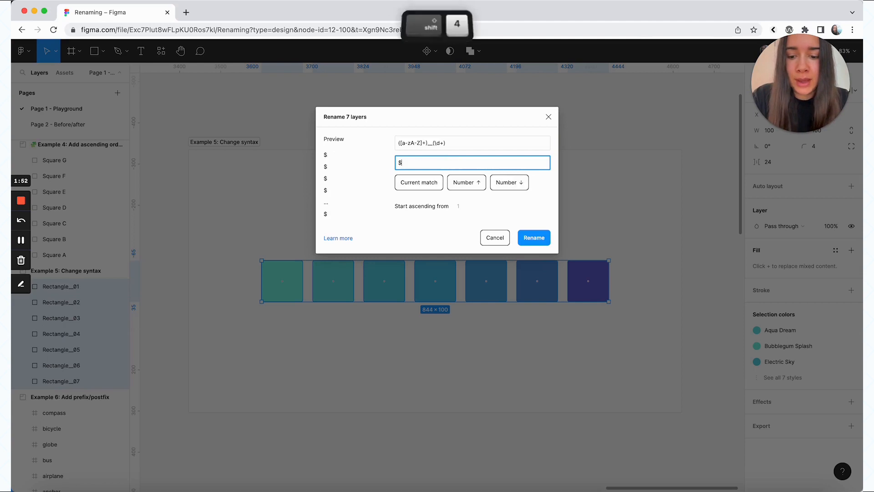
key(super+a)
drag(432, 144, 467, 143)
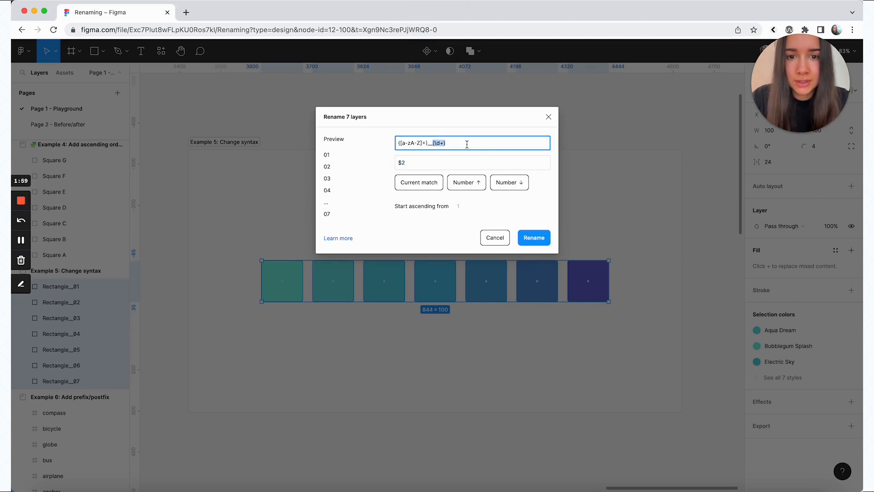
- Extend the replacement to "$2__$1" and apply the rename to the seven Example 5 rectangles
click(464, 159)
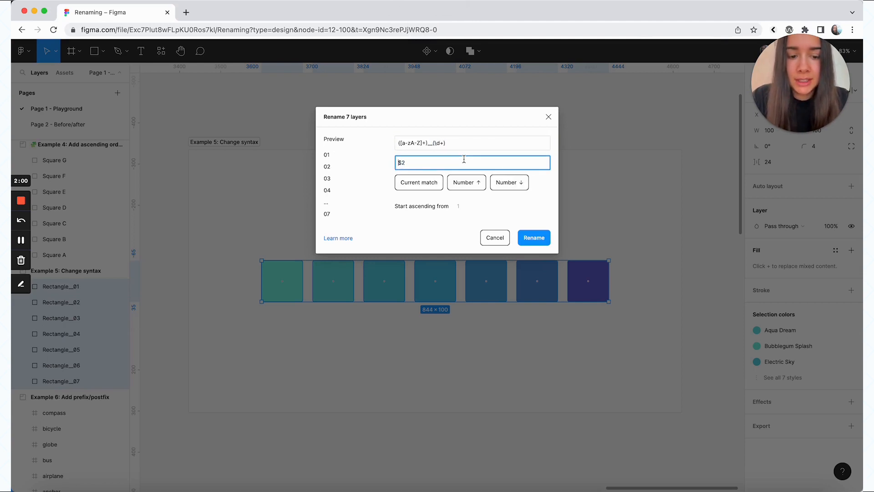
click(413, 164)
text(__)
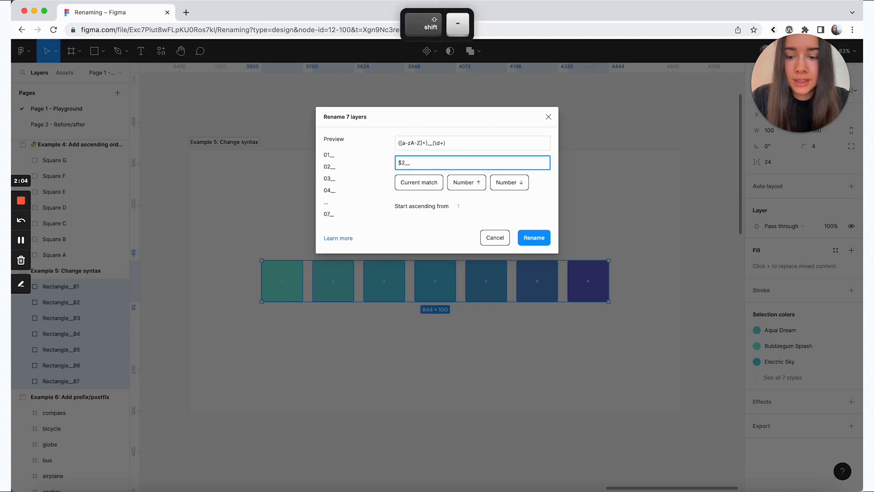
text($1)
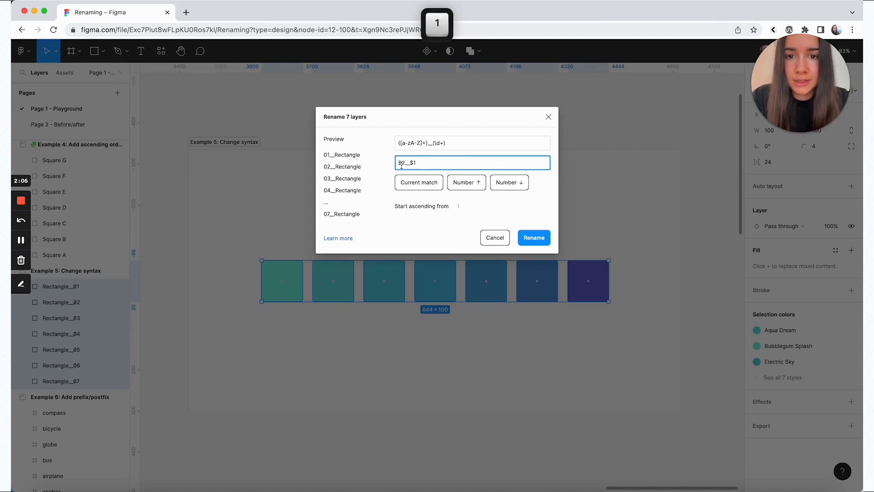
click(541, 243)
click(297, 279)
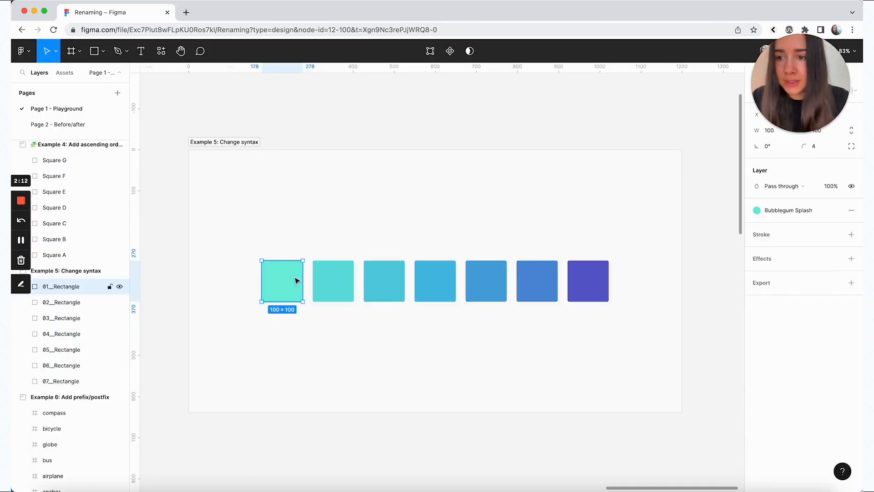
click(69, 389)
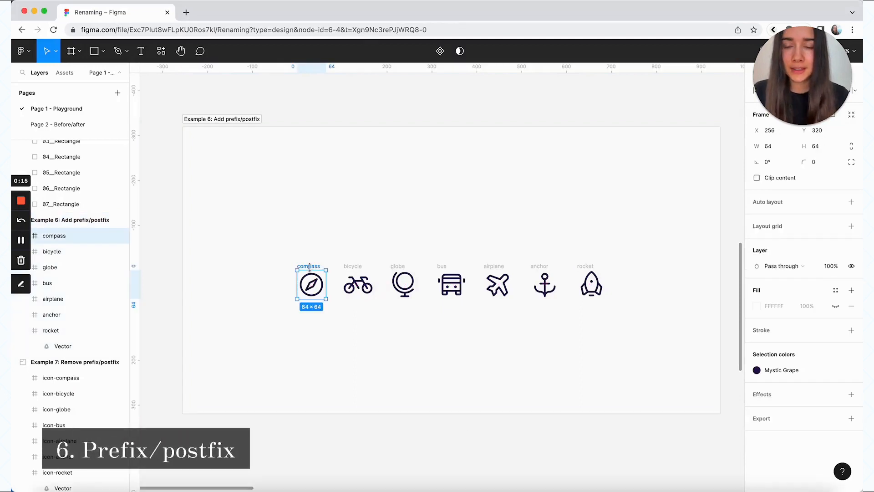
- Add the prefix "icon-" to the seven Example 6 icon frames by bulk renaming them to "icon-$&"
click(302, 254)
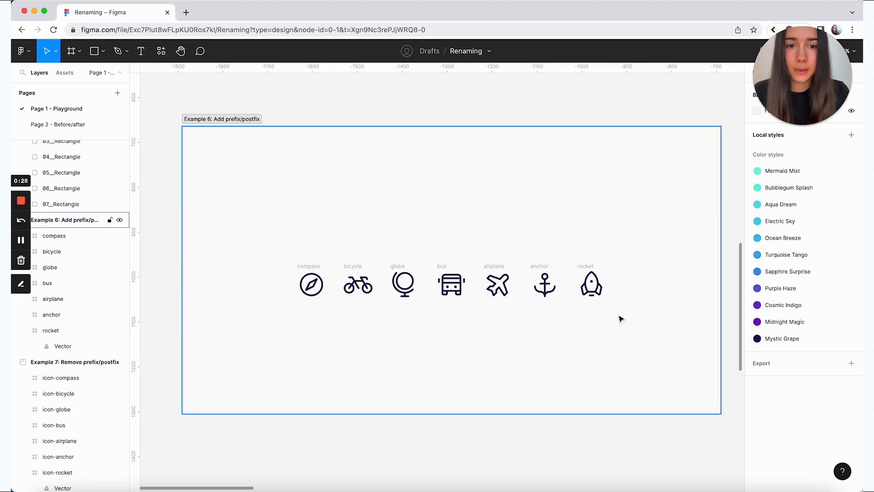
drag(618, 314, 293, 253)
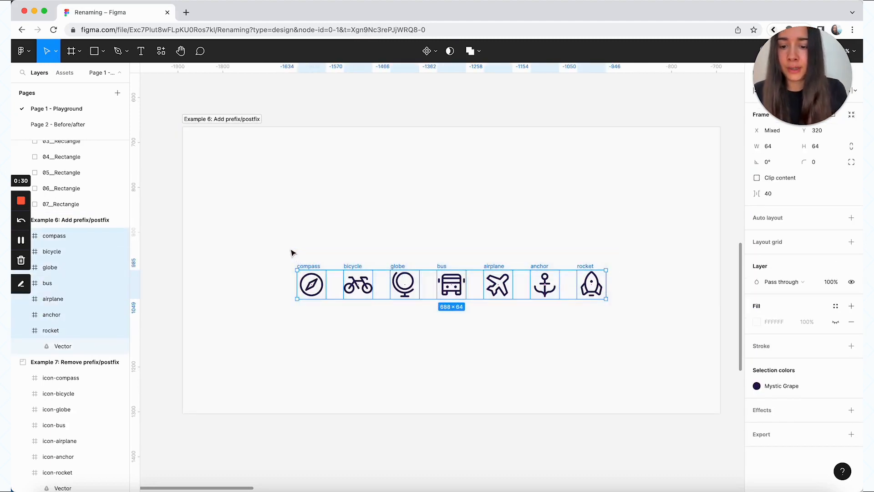
key(super+r)
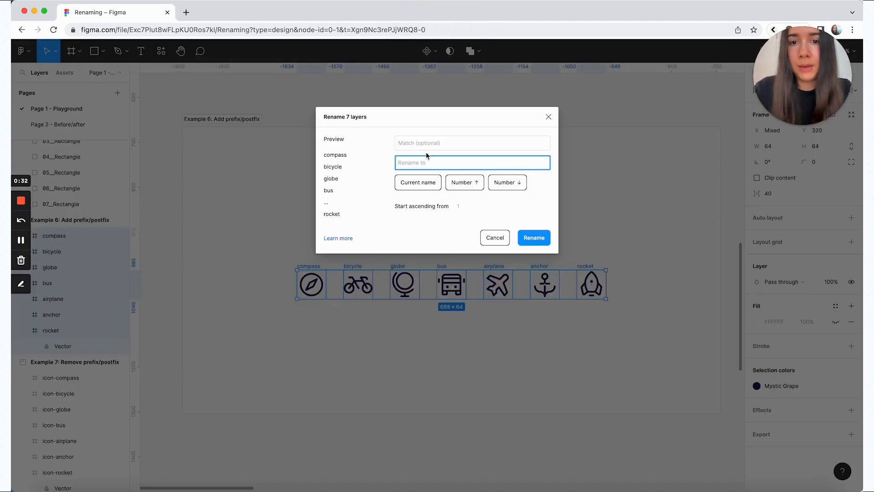
text(icon-)
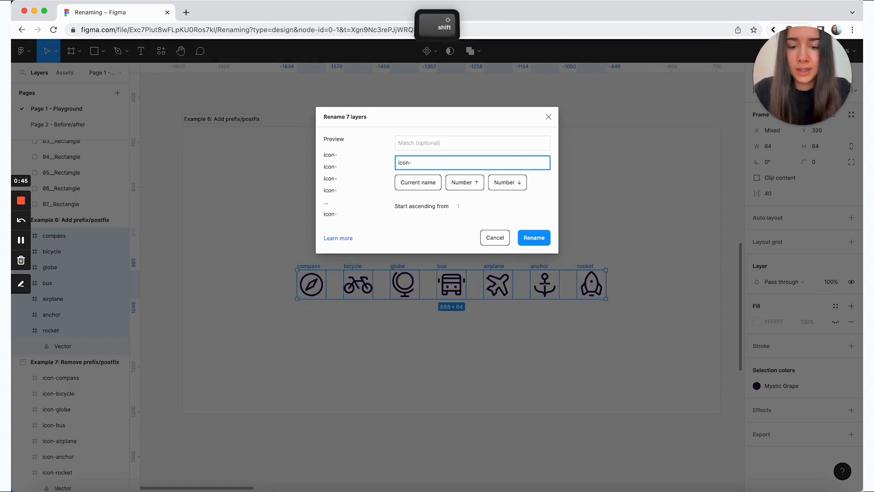
text($&)
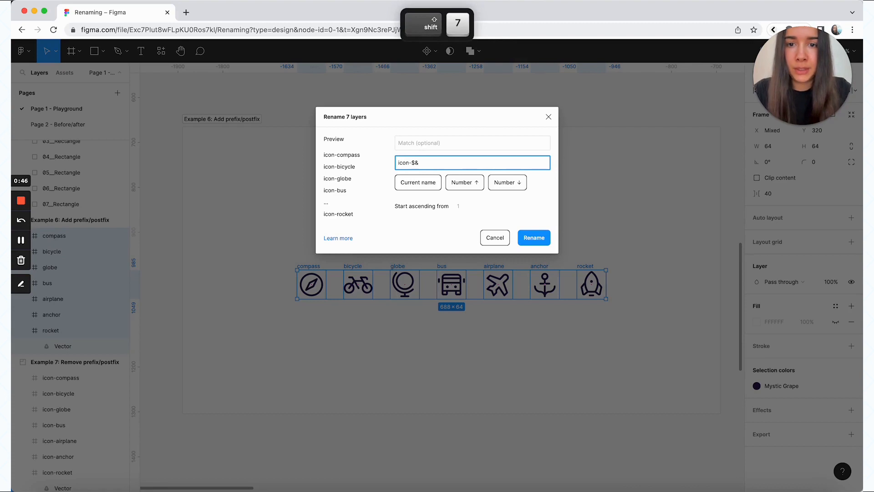
click(531, 239)
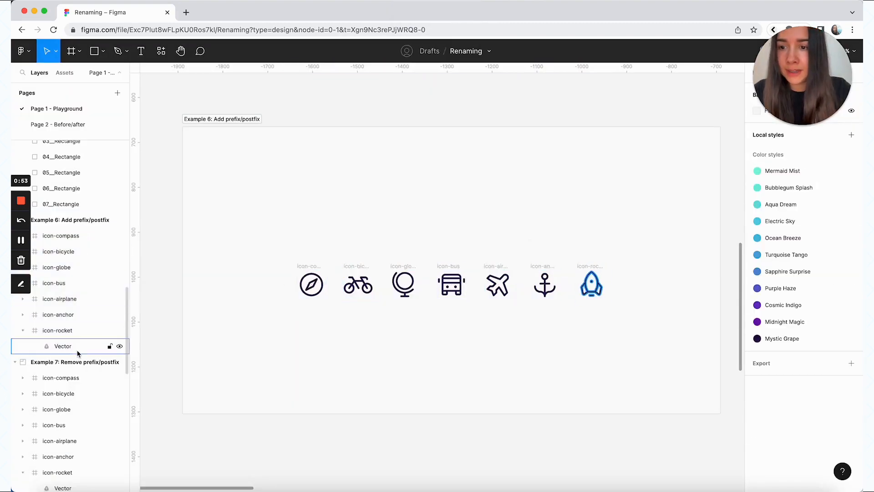
- Remove the prefix from the seven Example 7 icon frames by matching "icon-" with an empty replacement in bulk rename
scroll(409, 180, right, 10)
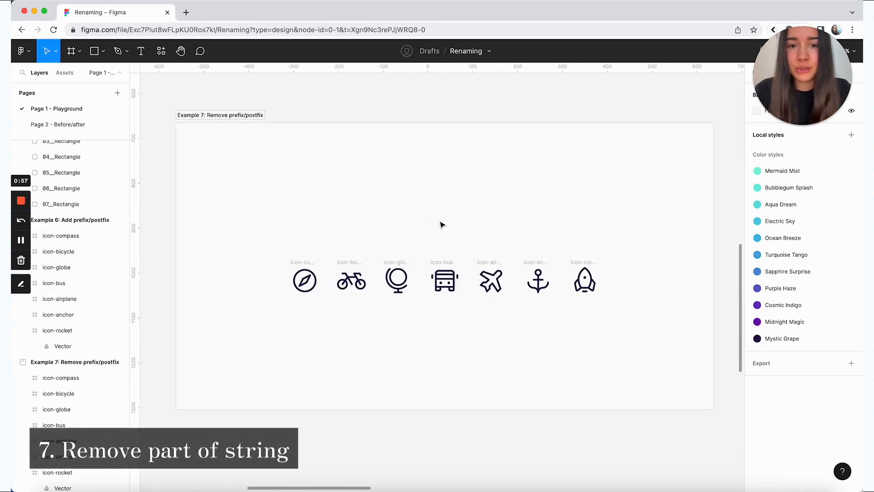
click(612, 308)
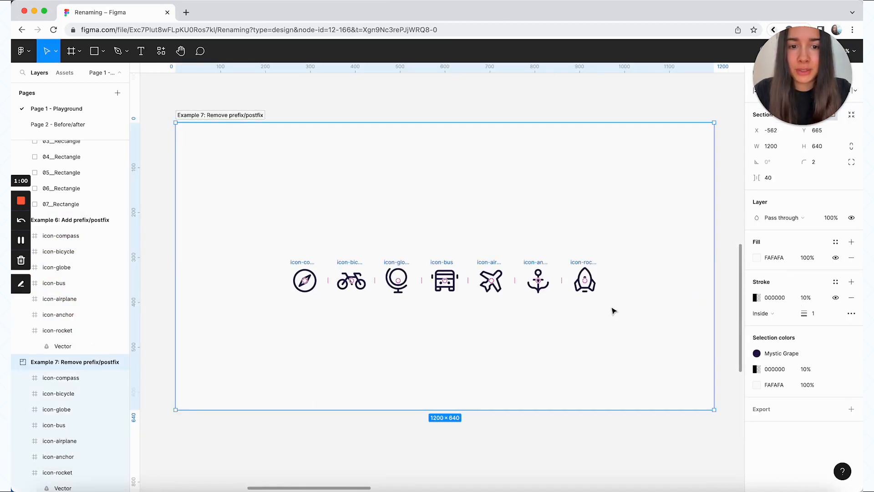
drag(611, 307, 230, 248)
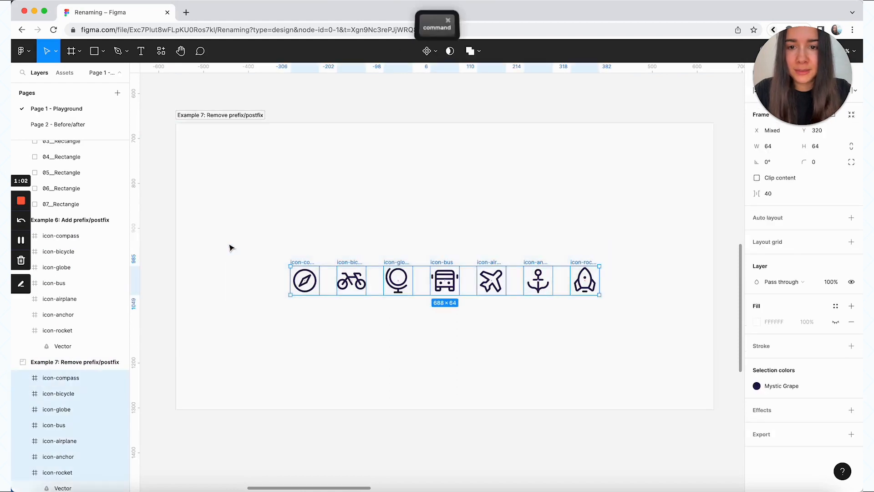
key(super+r)
click(441, 143)
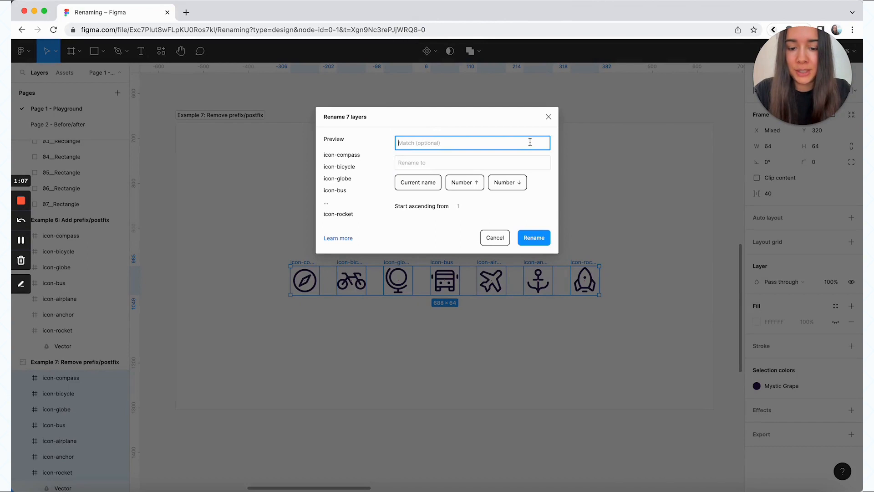
text(icon-)
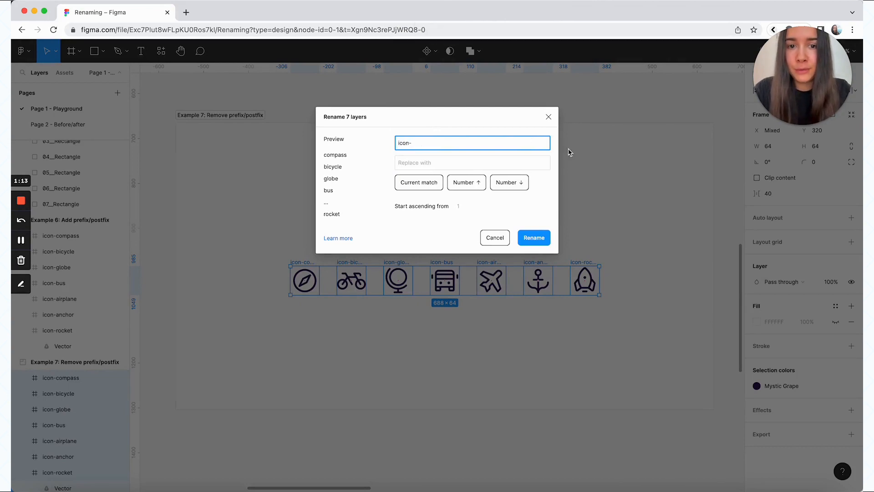
click(534, 238)
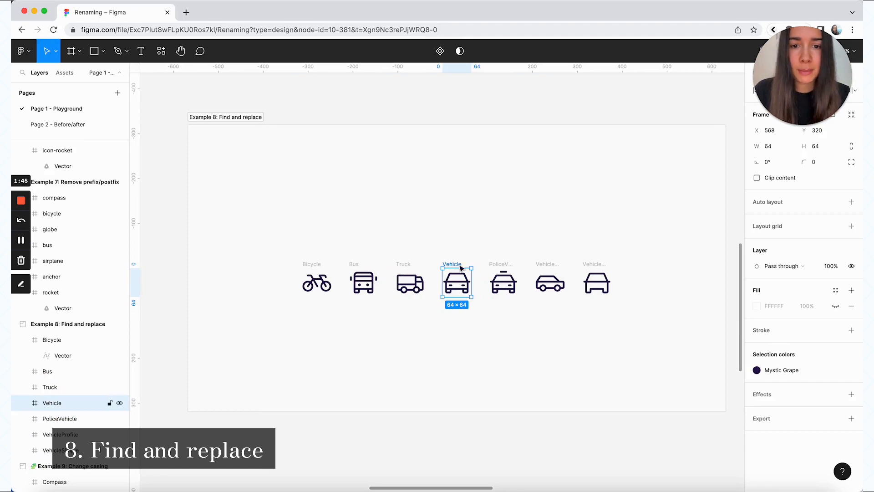
- Replace "Vehicle" with "Car" in the names of the seven Example 8 icon frames using bulk rename
key(Tab)
key(Tab)
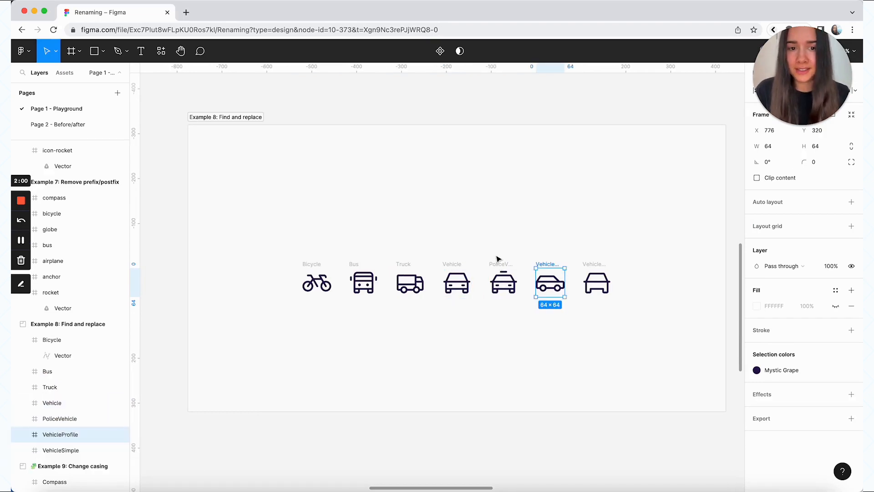
click(498, 259)
drag(623, 318, 283, 236)
key(super+r)
text(Vehicle)
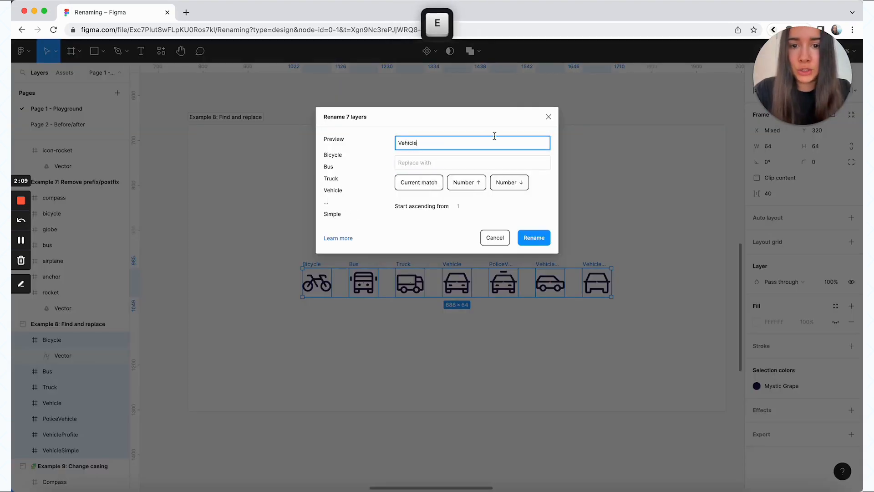
click(455, 166)
text(Car)
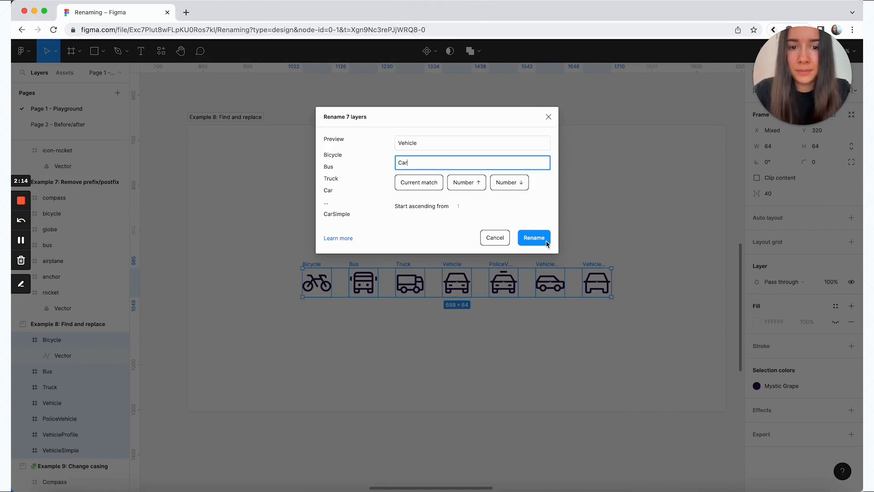
click(534, 237)
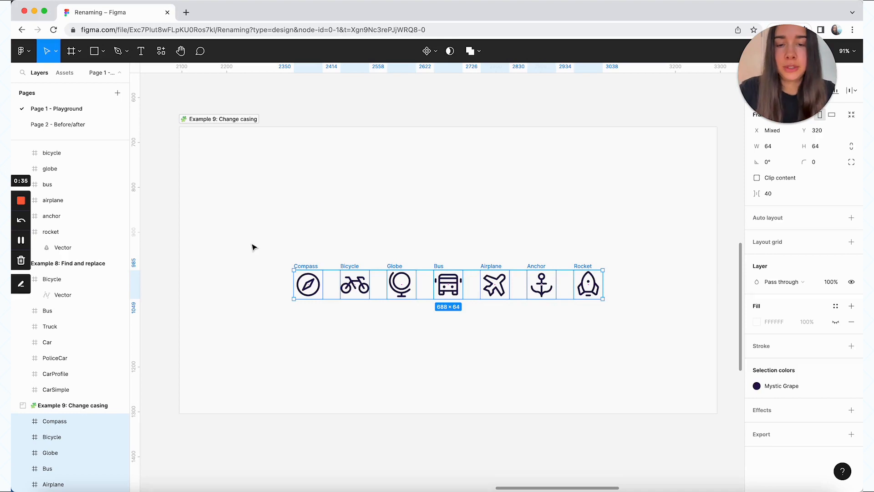
- Change the seven Example 9 icon frame names to lowercase with Rename It's Quick Rename, using the new name "%*l%"
key(super+slash)
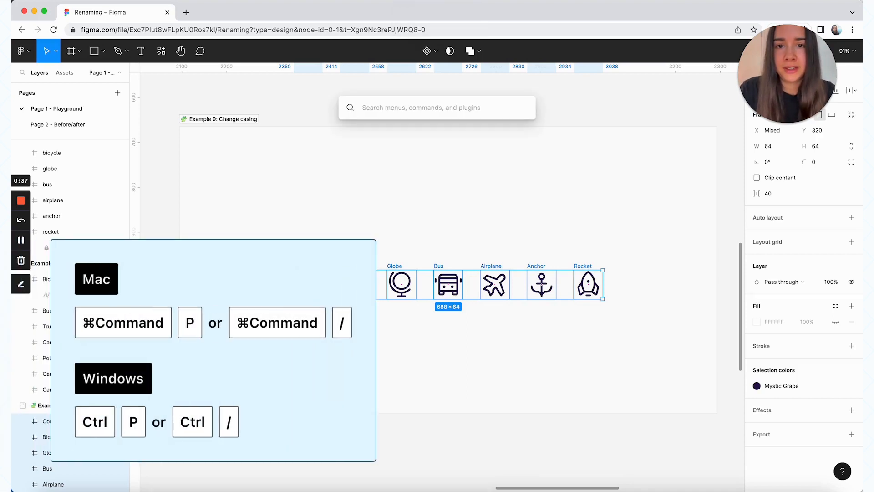
text(rename)
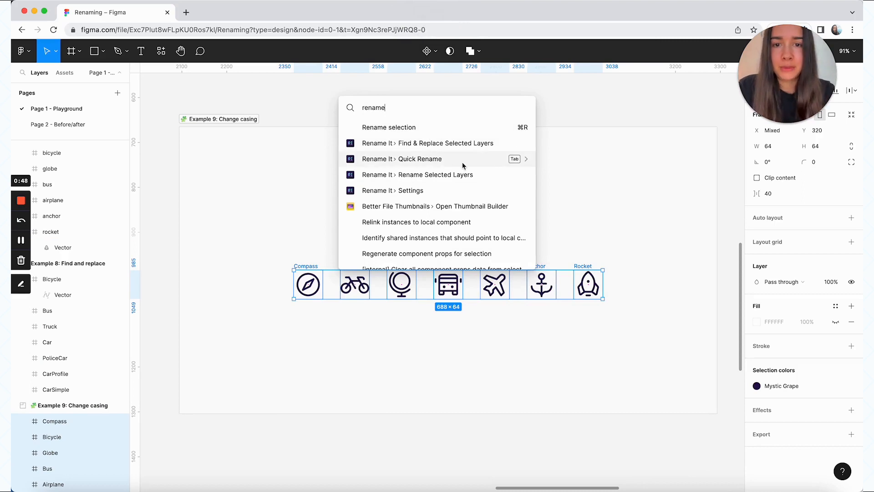
key(Tab)
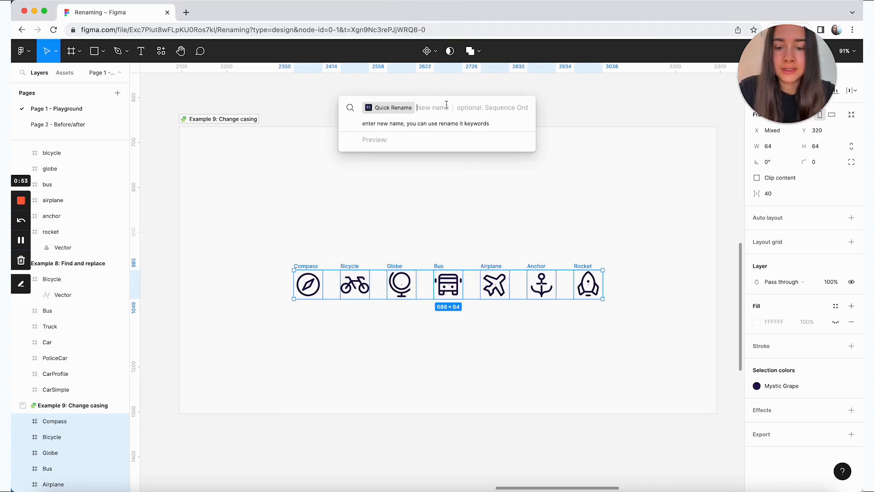
text(%*)
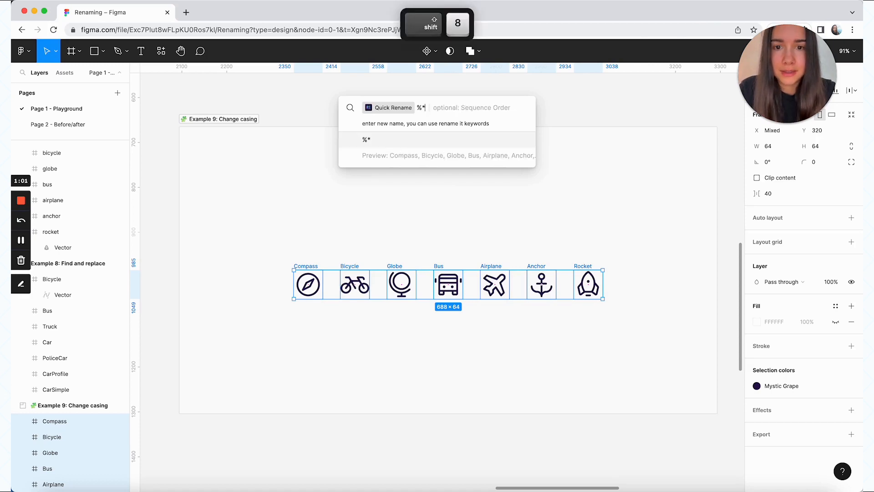
text(l%)
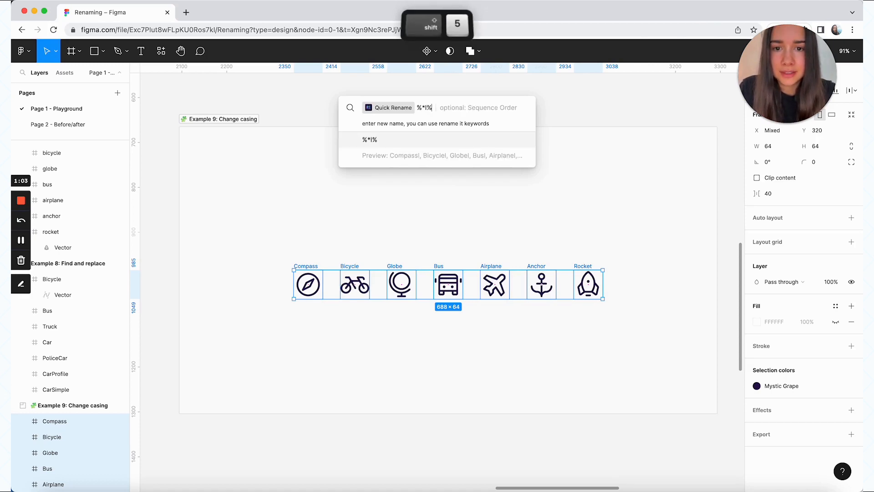
double_click(424, 108)
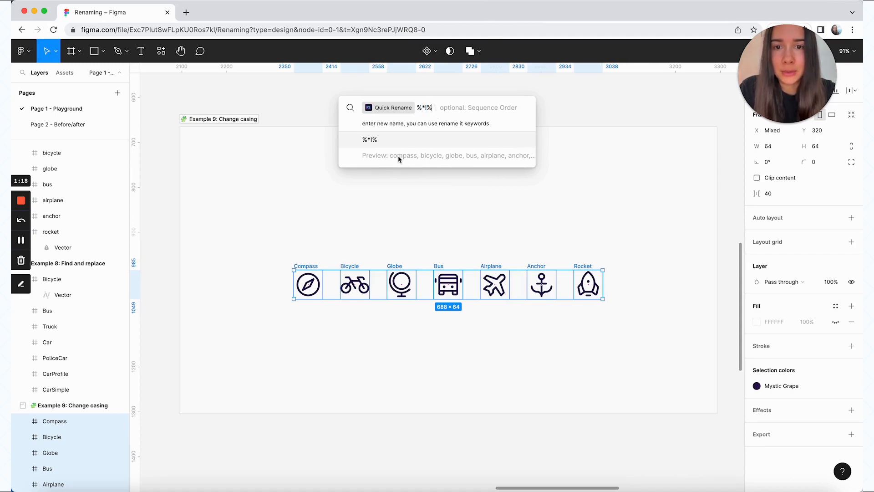
key(Return)
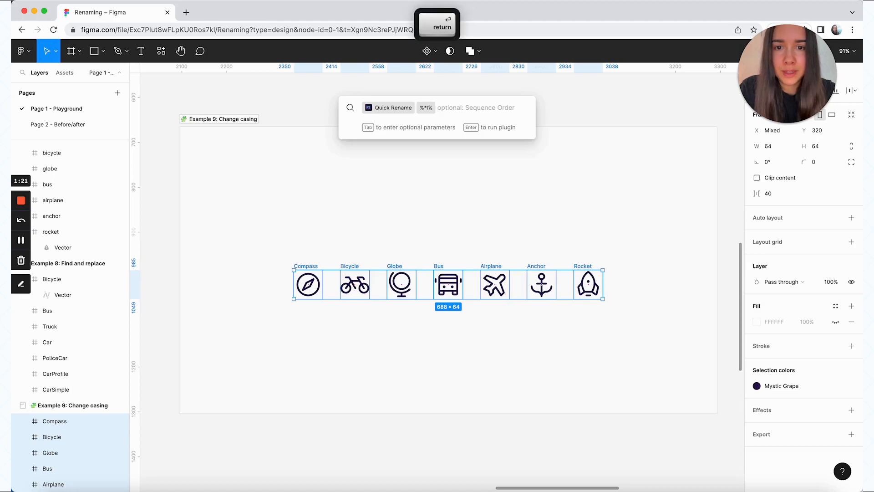
key(Return)
click(292, 325)
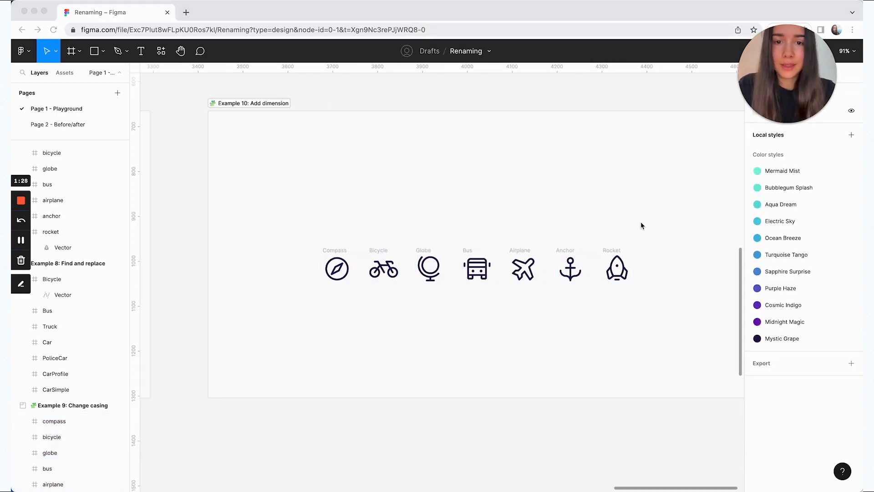
- Append the width to the seven Example 10 icon frame names using Rename It's Quick Rename with "%*-%w"
click(660, 295)
drag(649, 294, 306, 226)
key(super+p)
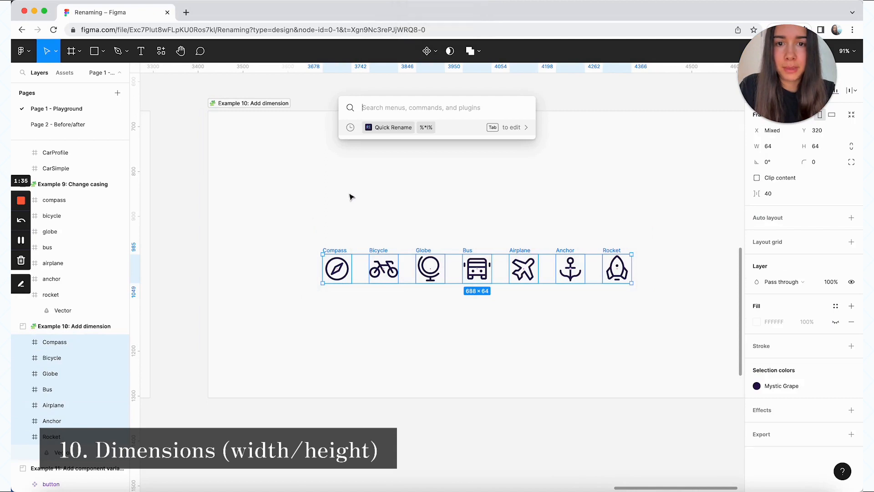
key(Tab)
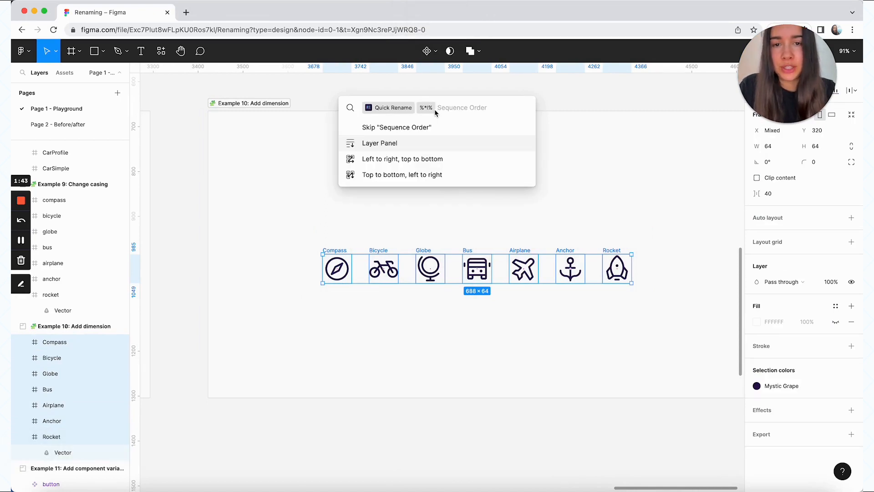
key(BackSpace)
text(%)
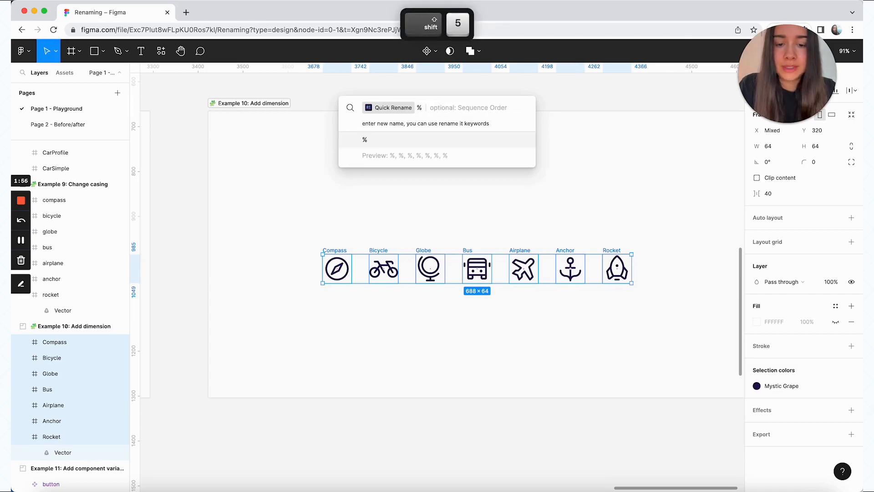
text(*)
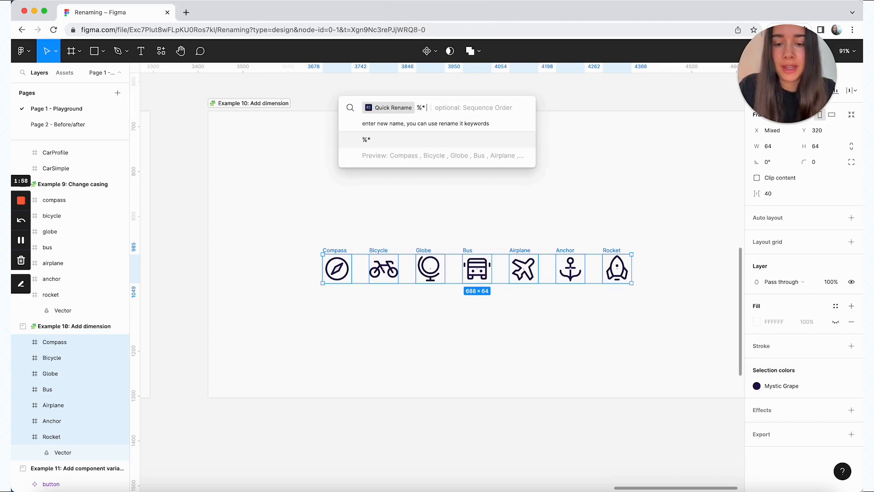
text( %w)
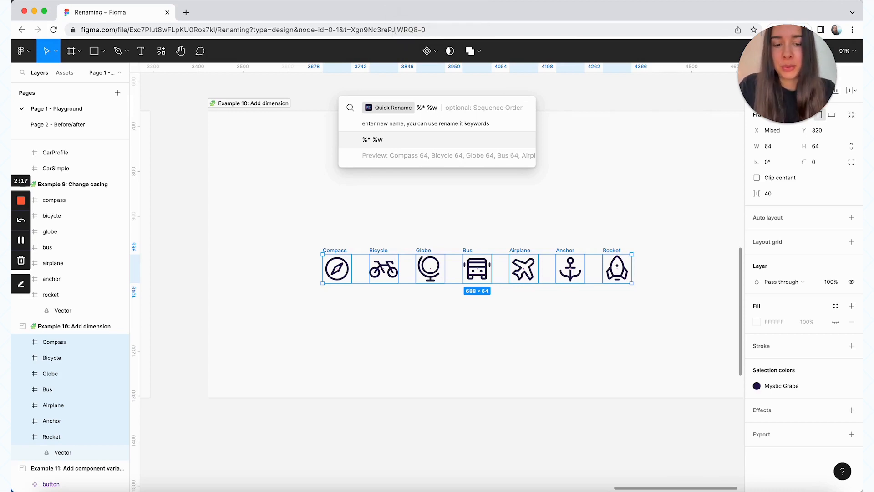
text(-)
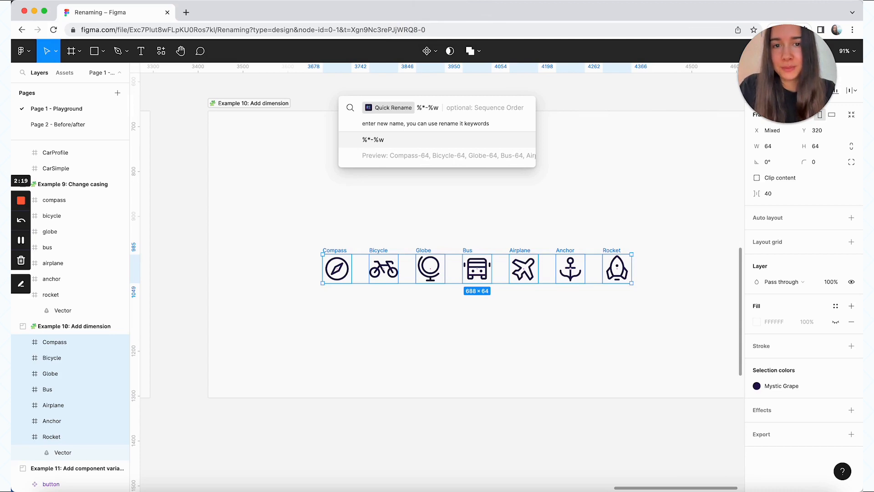
key(Return)
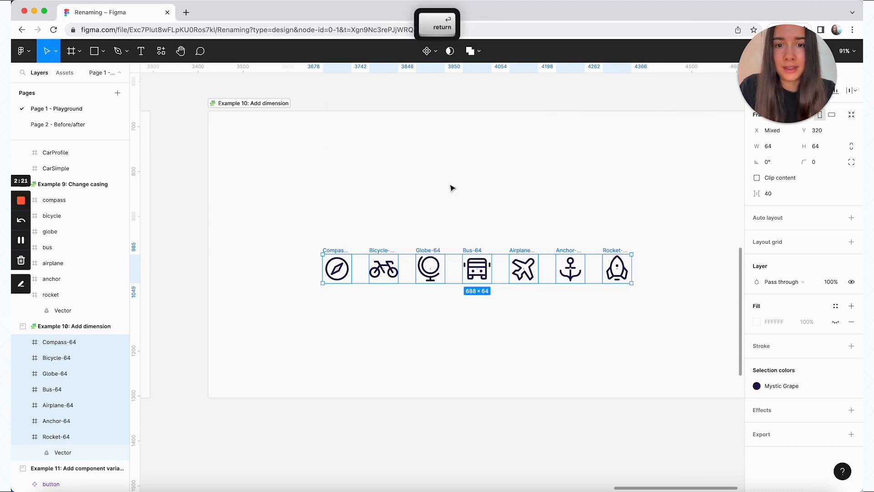
click(476, 252)
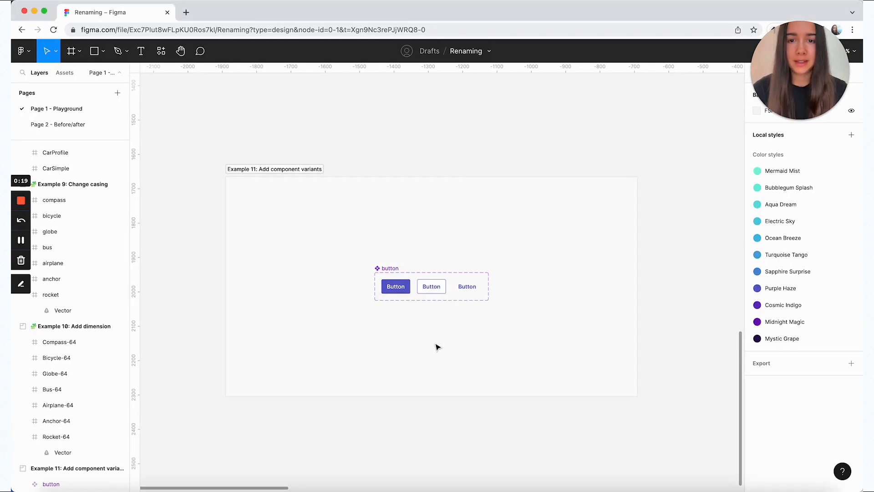
- Examine the Example 11 button component set and the Type property of its solid, outline and ghost variants
click(390, 269)
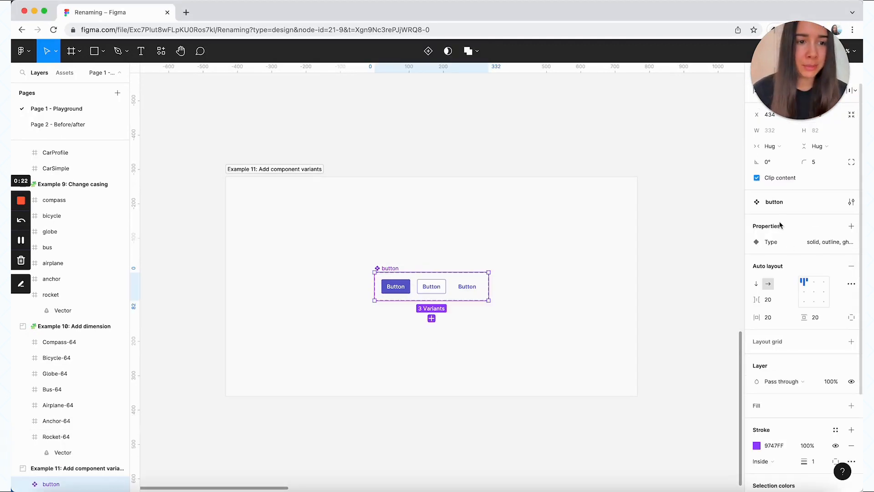
scroll(517, 287, up, 5)
scroll(517, 288, left, 2)
scroll(517, 287, up, 1)
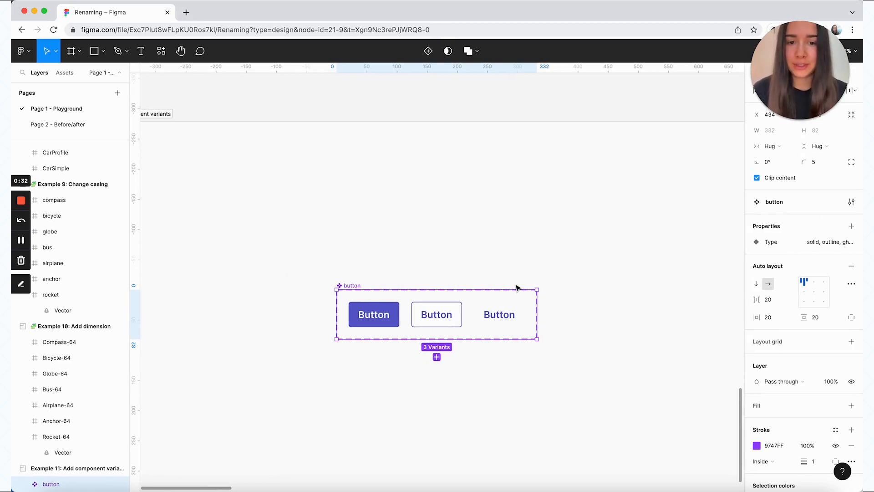
click(499, 313)
click(345, 307)
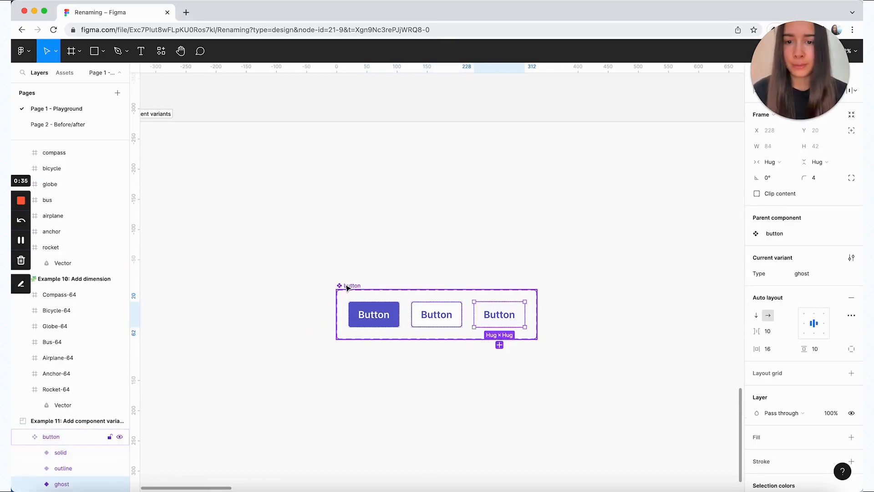
click(383, 318)
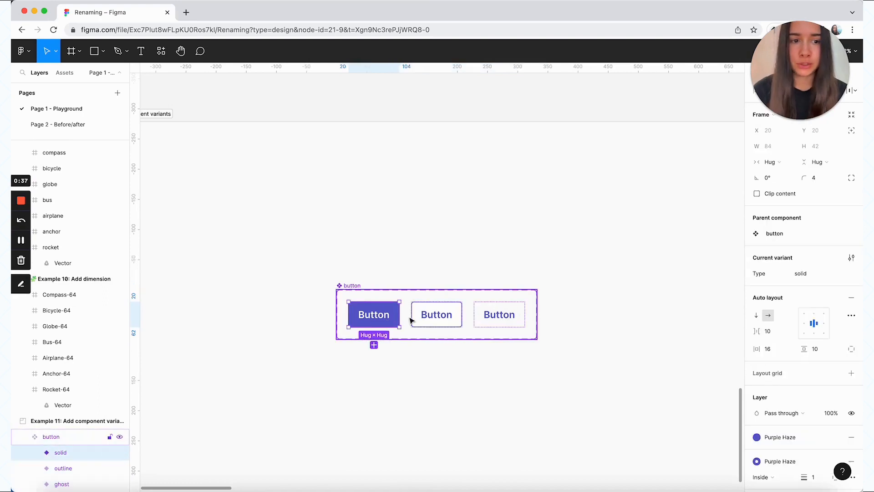
click(432, 318)
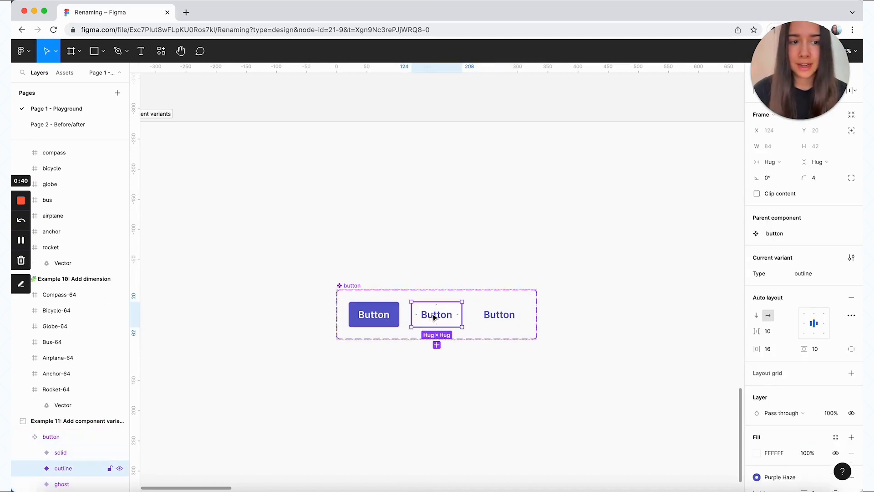
click(485, 319)
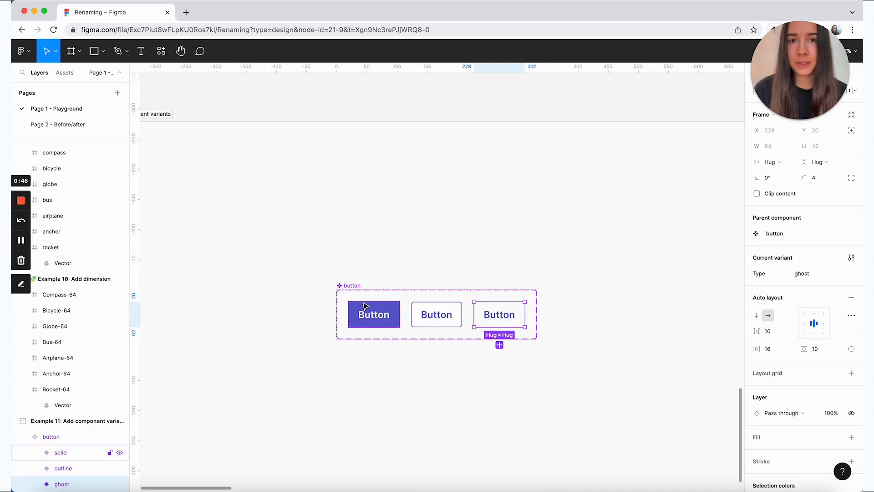
- Add a Size property with the value medium to the three button variants by bulk renaming them to "$&, Size=medium"
click(368, 314)
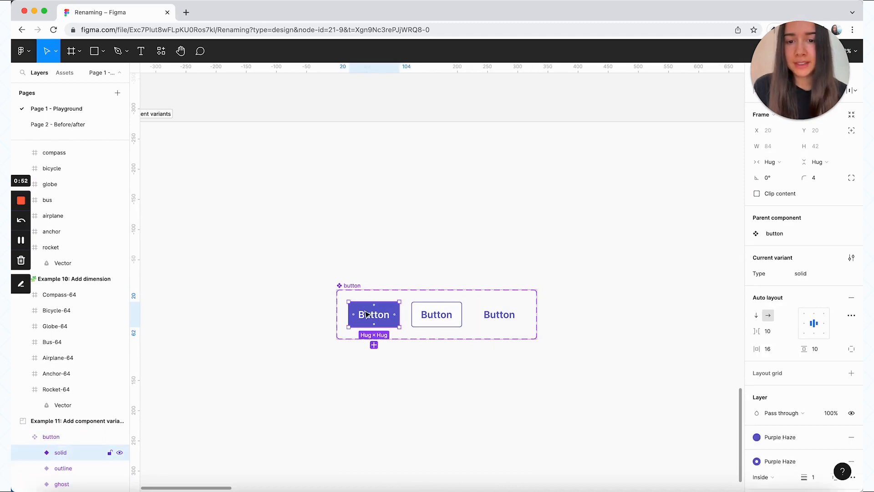
shift+click(432, 318)
shift+click(501, 318)
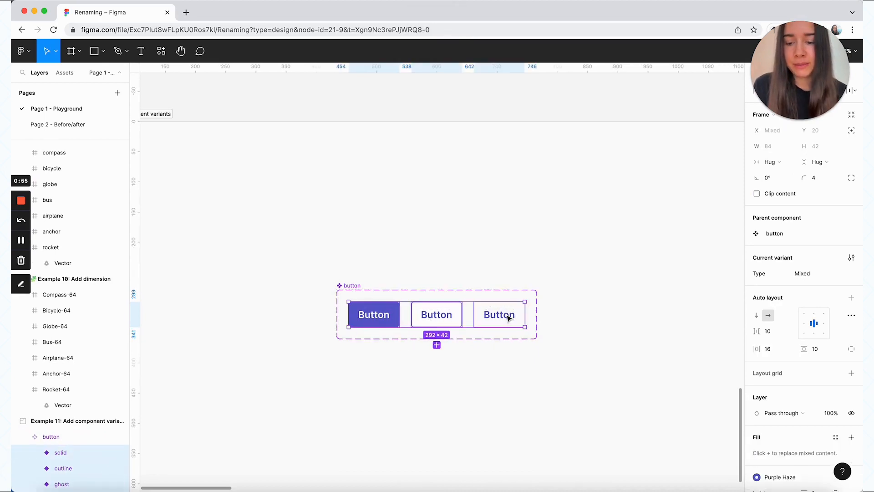
key(super+r)
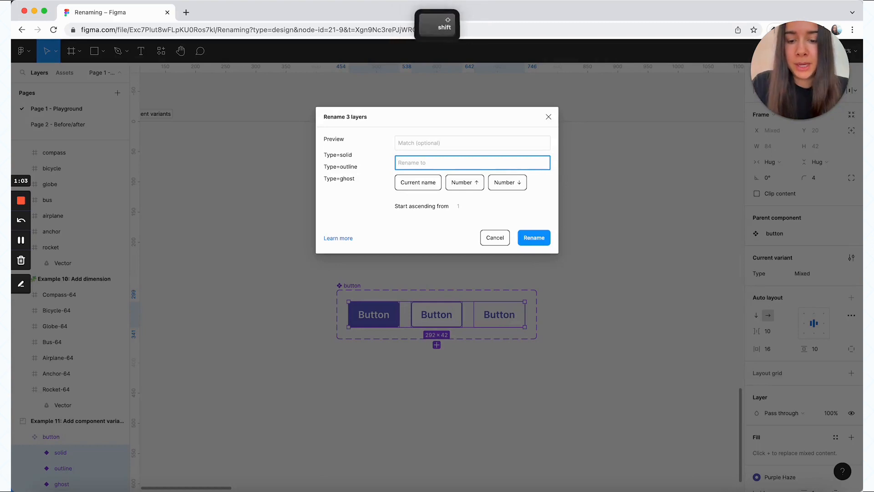
text($&)
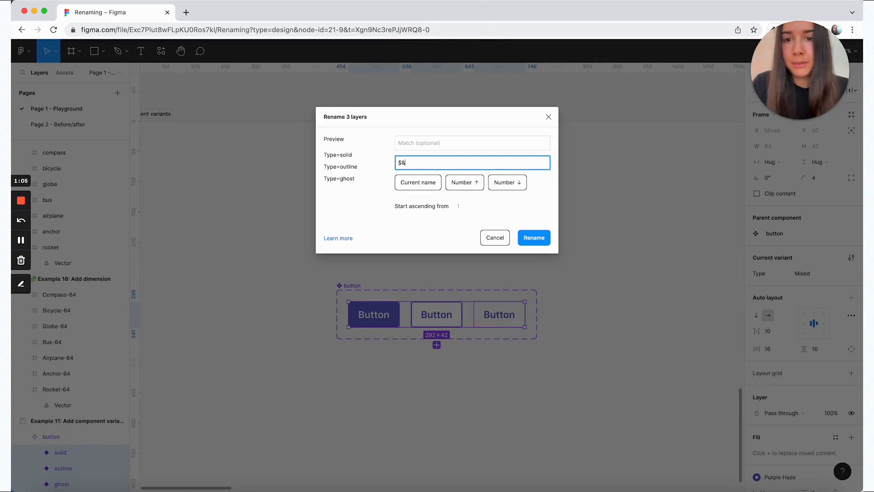
text(,)
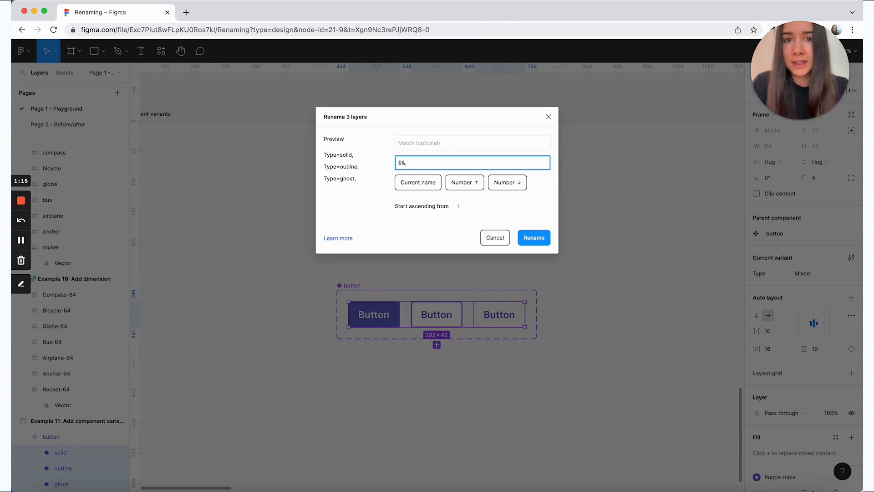
text(Size)
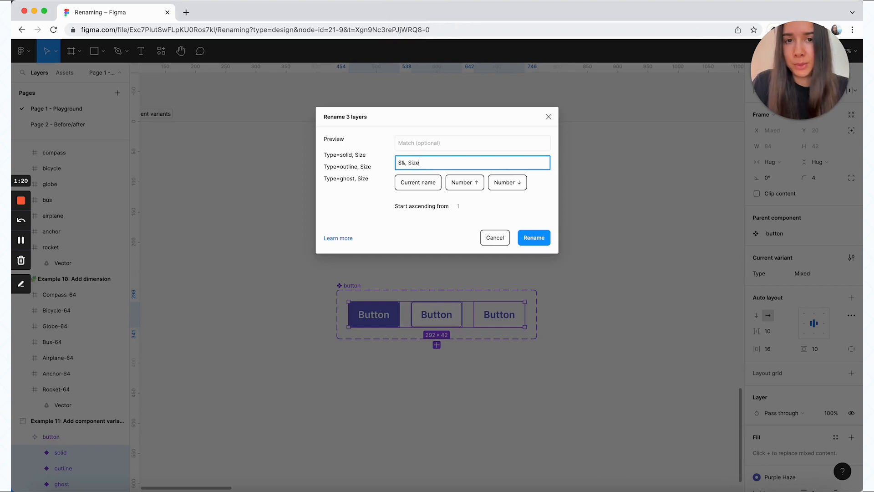
text(=)
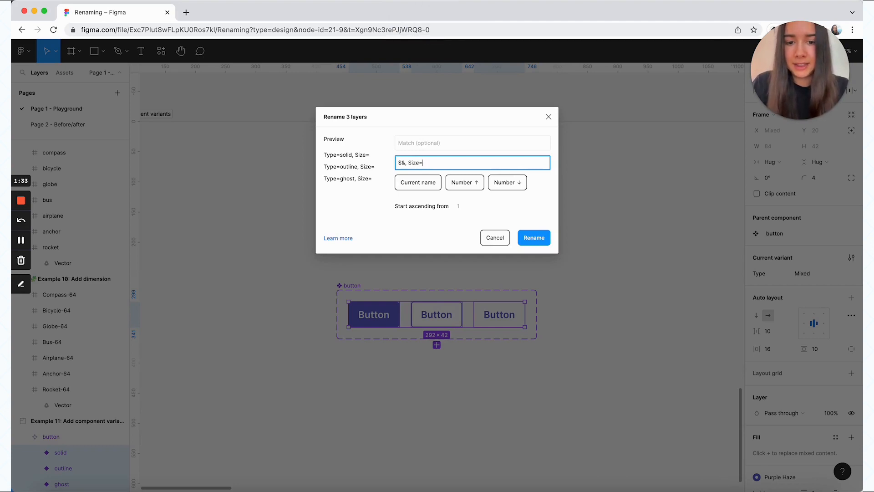
text(medium)
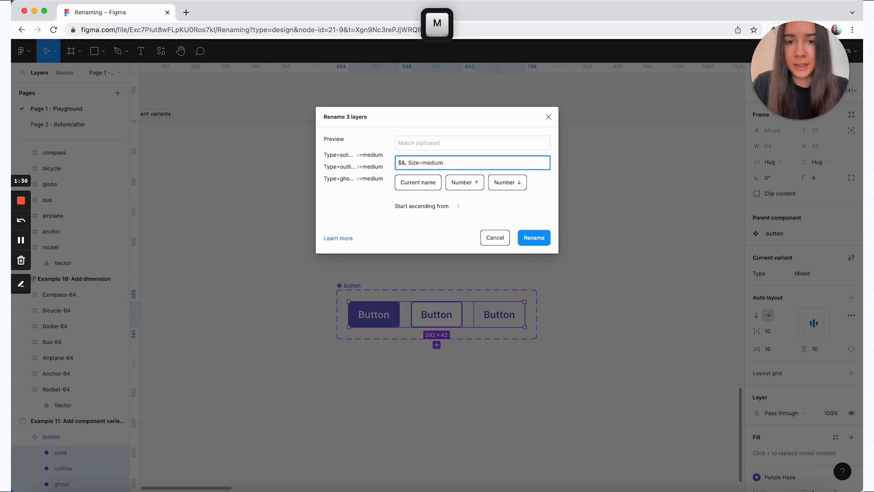
key(Return)
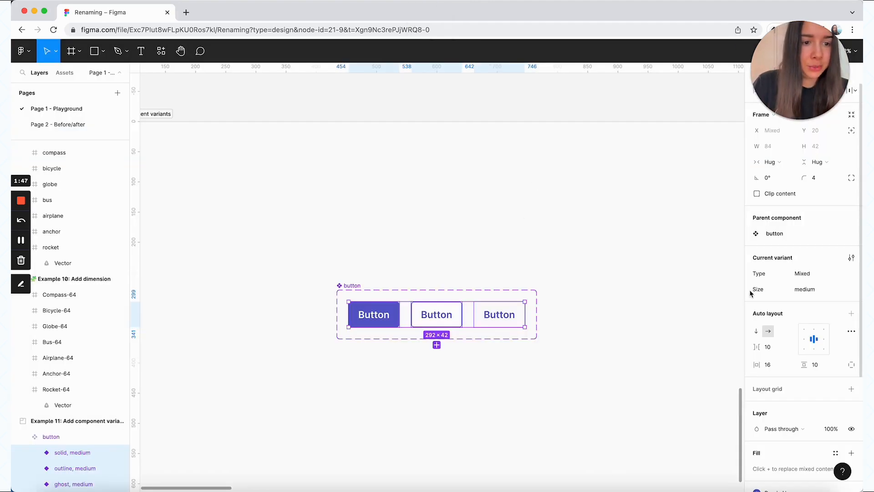
click(822, 290)
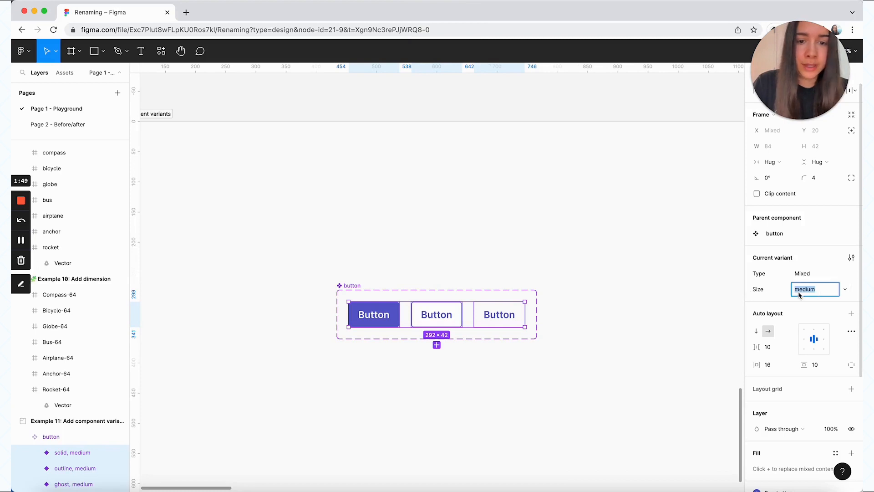